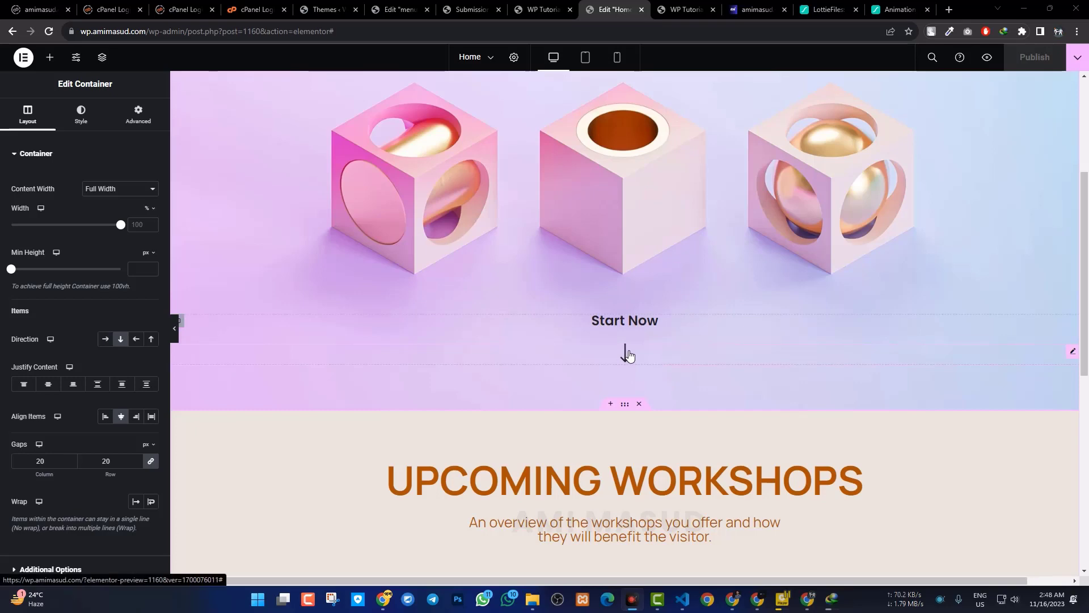
Review the home page from the hero section down to the Upcoming Workshops pricing cards
scroll(628, 355, "down", 5)
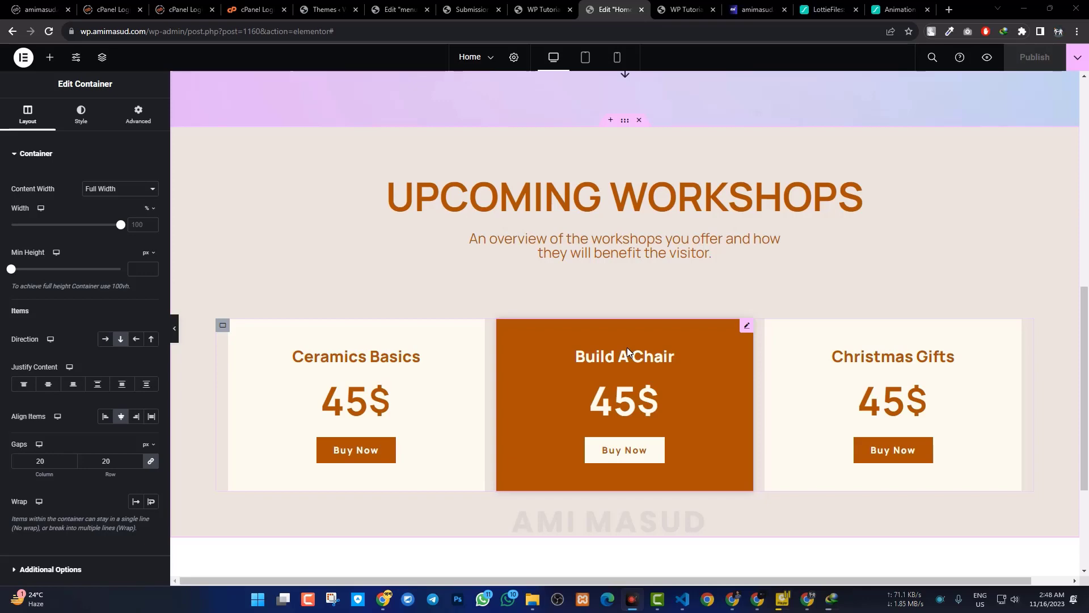
scroll(627, 347, "up", 6)
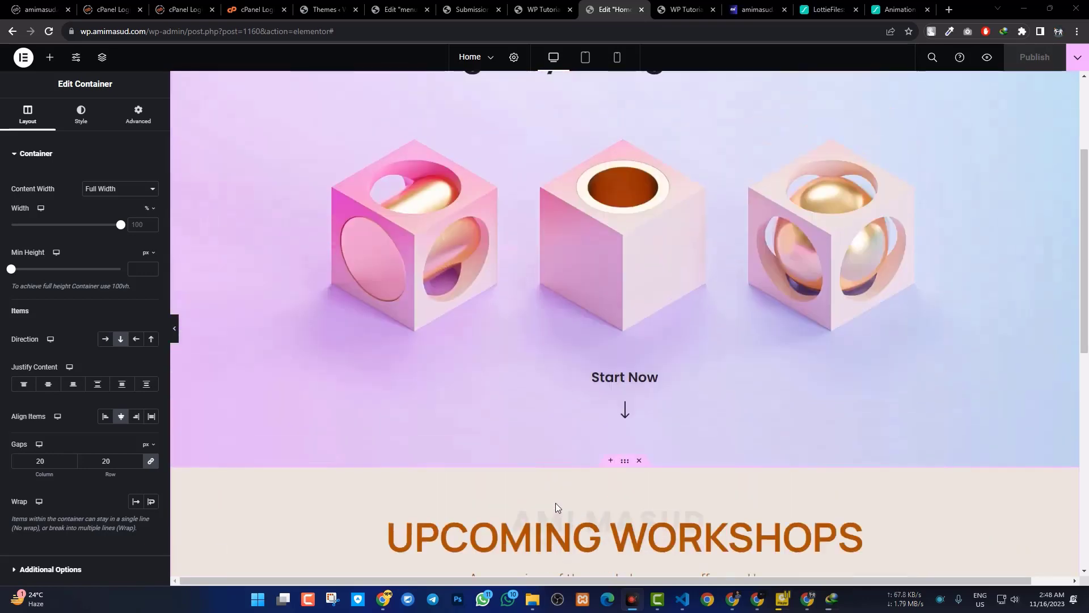
scroll(635, 363, "up", 3)
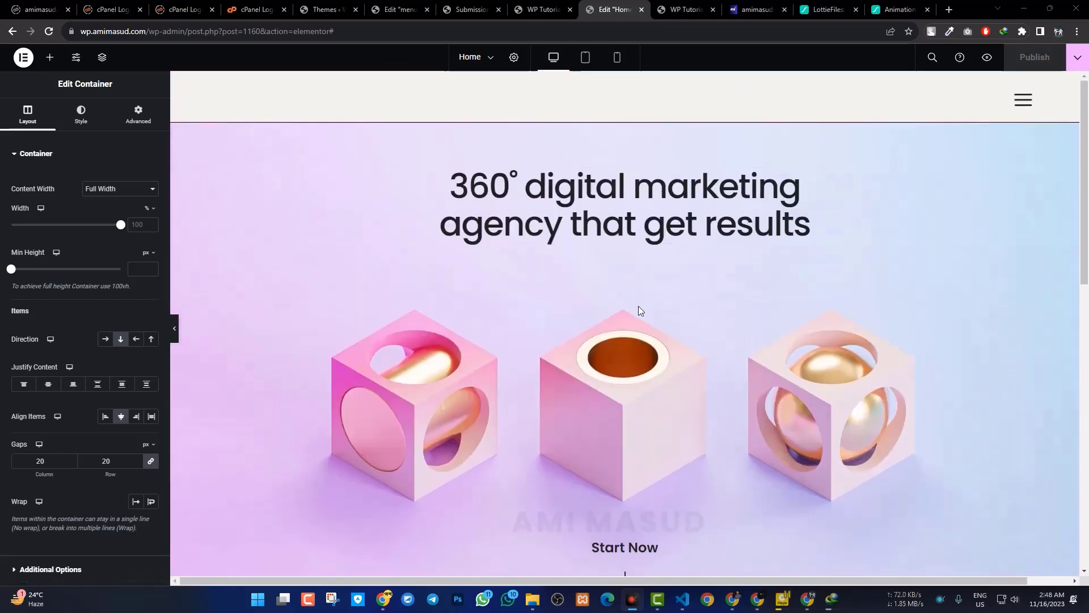
scroll(624, 334, "down", 12)
scroll(621, 340, "up", 6)
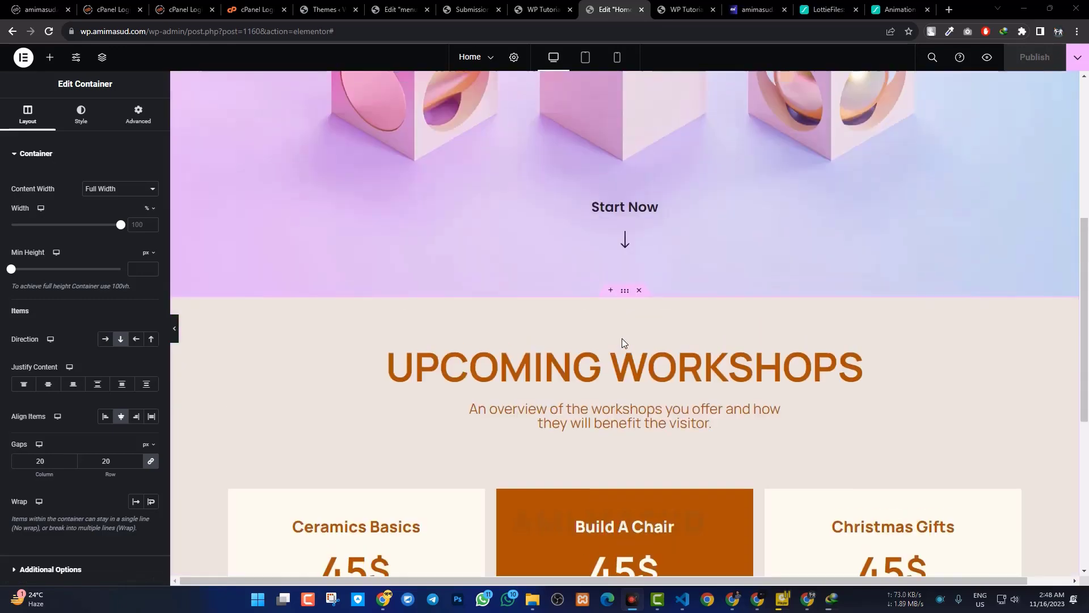
scroll(621, 341, "up", 5)
Insert the dark "Ask Us Anything" FAQ block from the template library below the Upcoming Workshops section
scroll(621, 341, "down", 11)
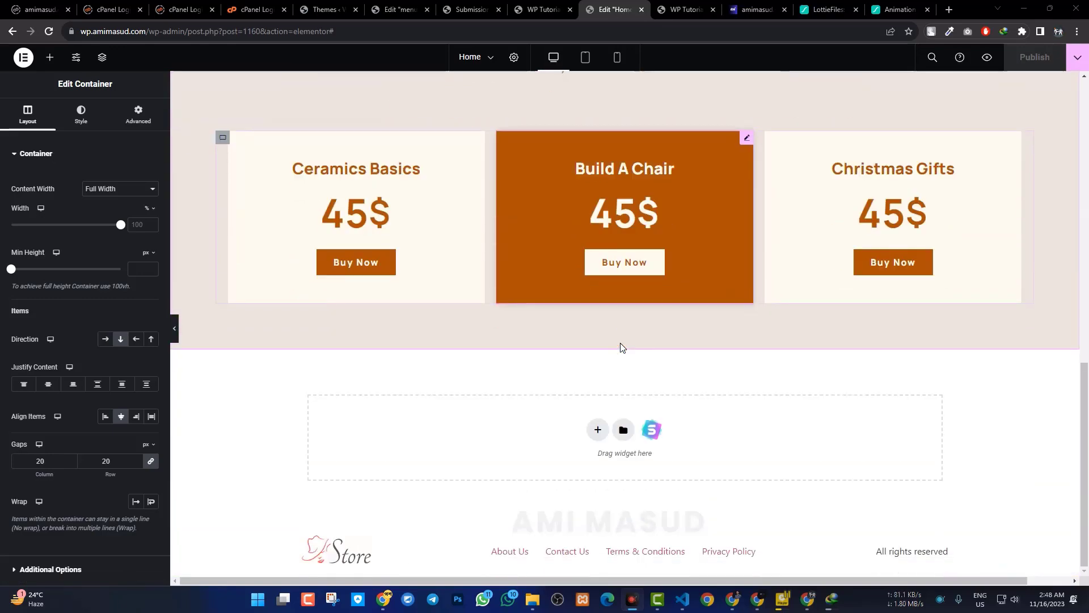
left_click(623, 431)
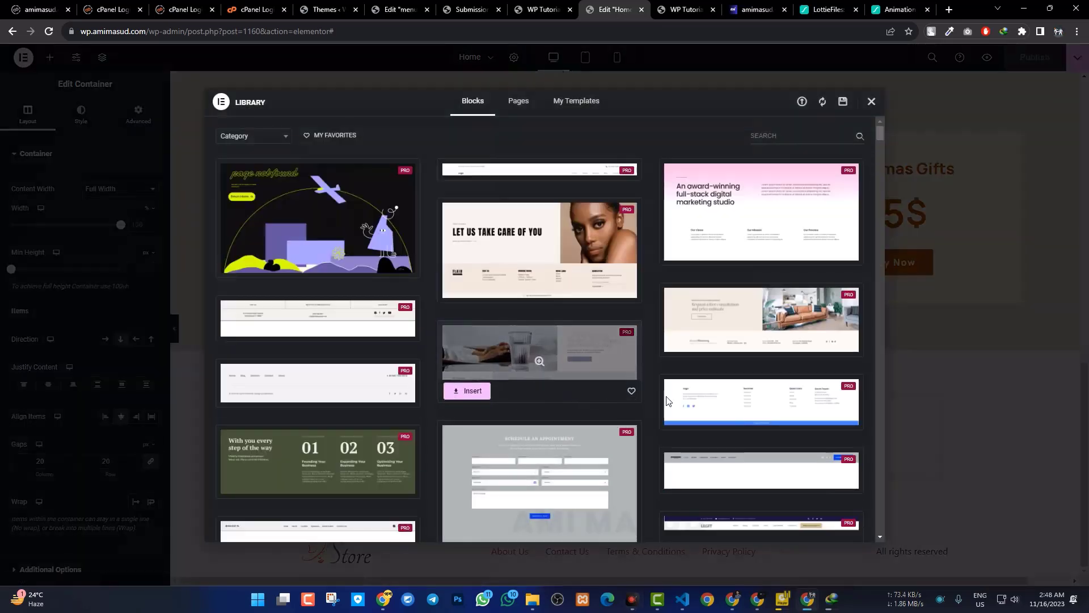
scroll(686, 416, "down", 8)
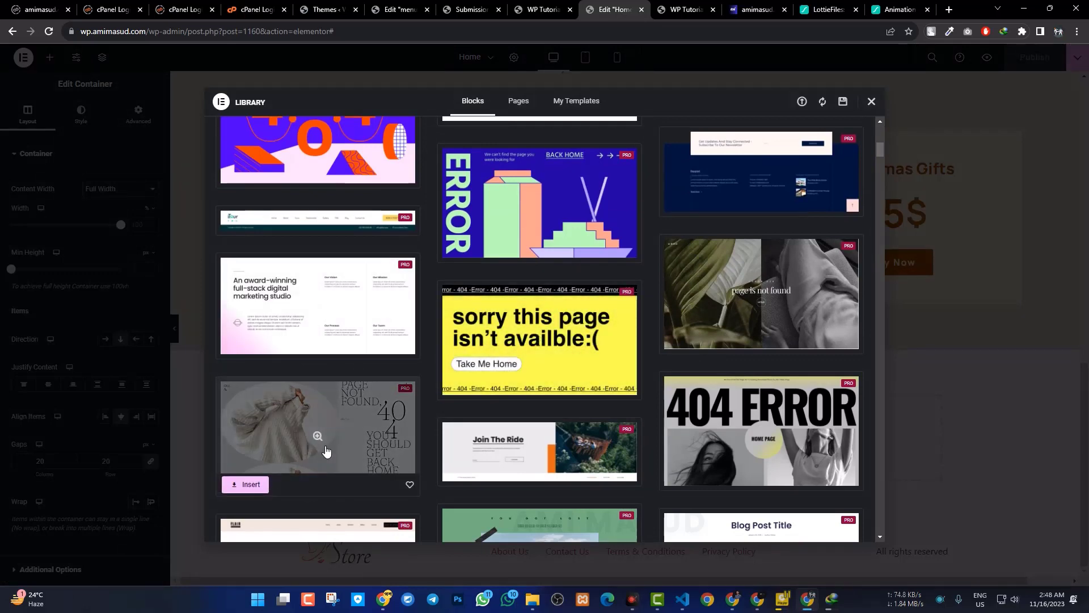
scroll(327, 450, "up", 2)
scroll(326, 451, "down", 5)
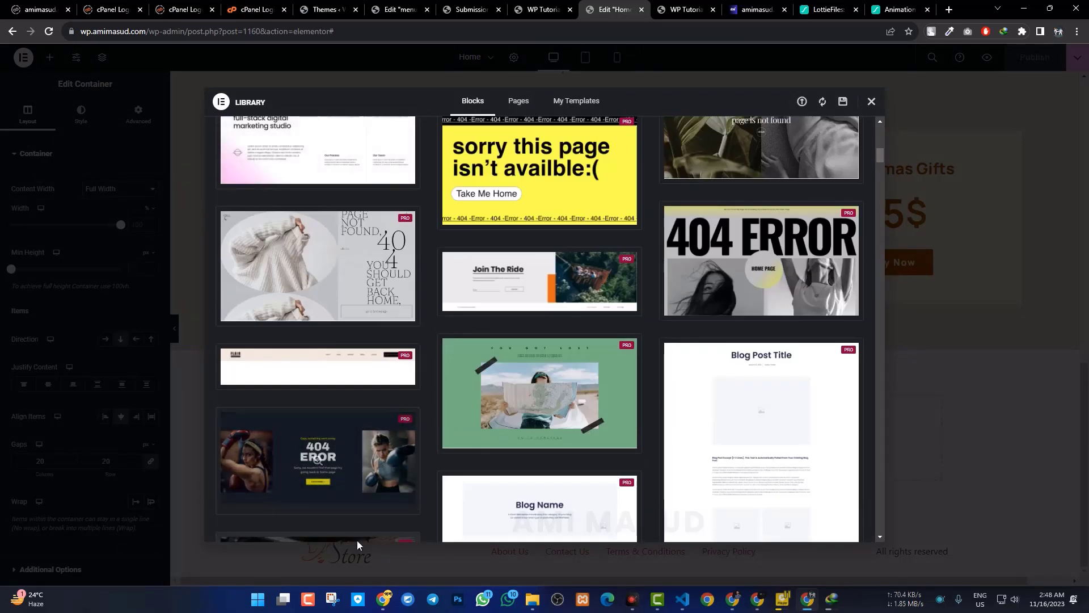
scroll(348, 511, "down", 4)
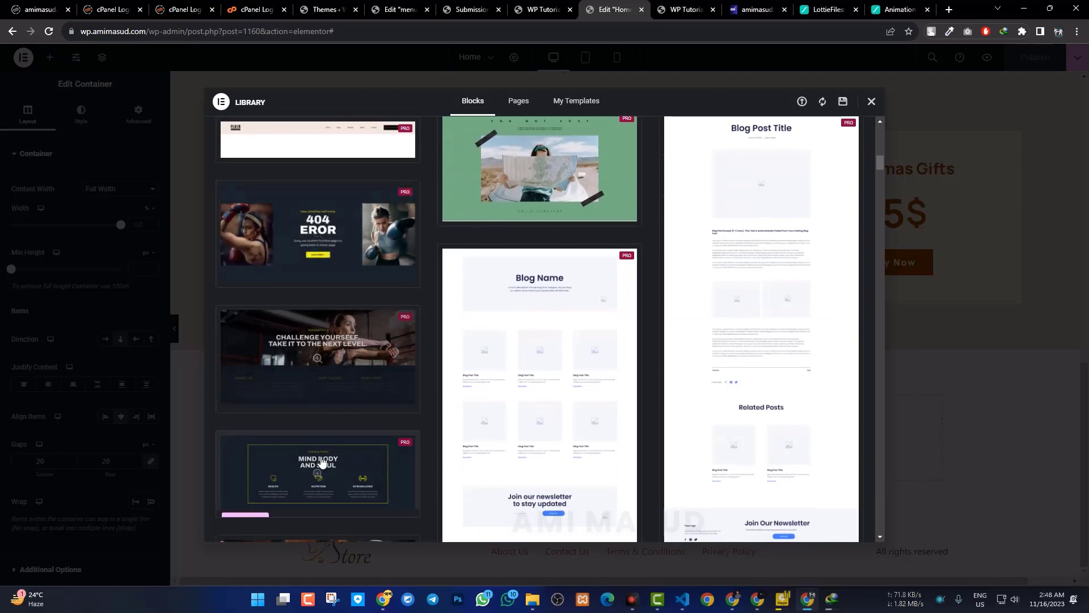
scroll(317, 481, "down", 6)
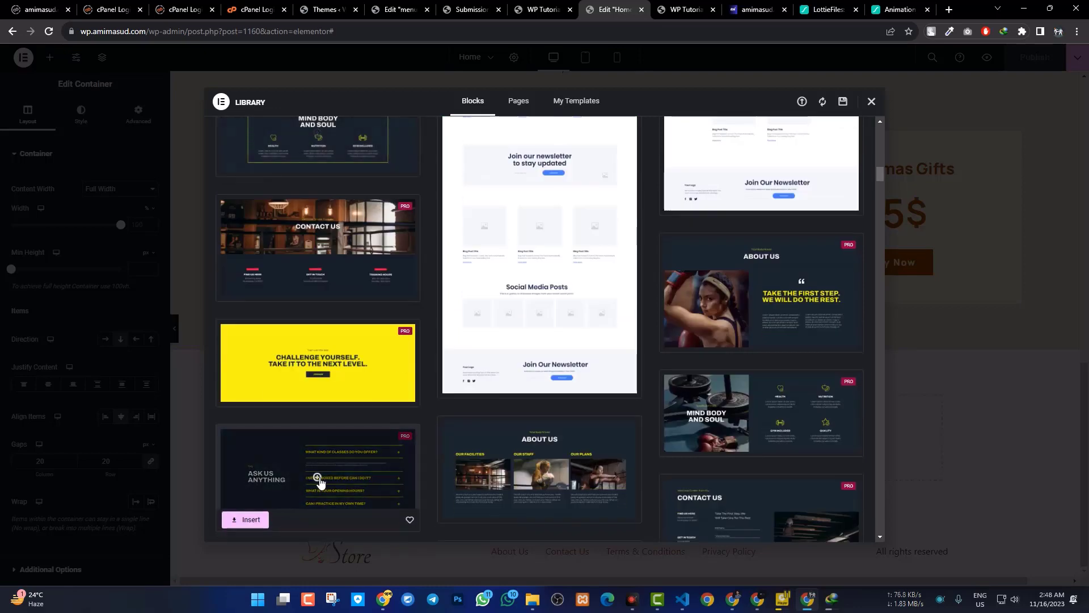
scroll(319, 481, "down", 3)
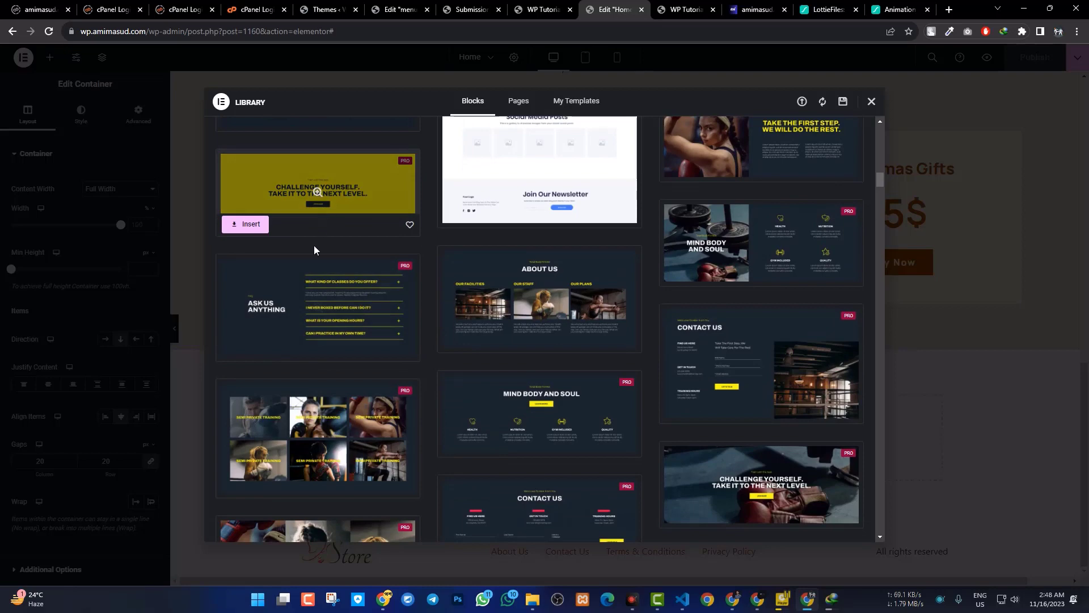
left_click(251, 350)
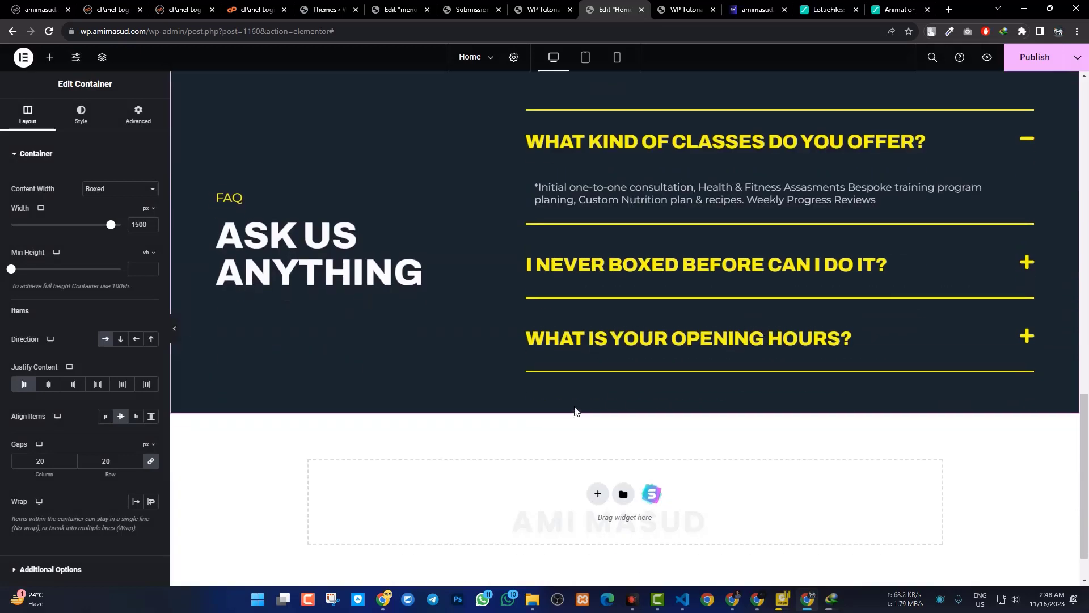
Set the CSS ID of the new FAQ section's container to "faq-masud"
scroll(571, 412, "up", 15)
scroll(569, 413, "up", 3)
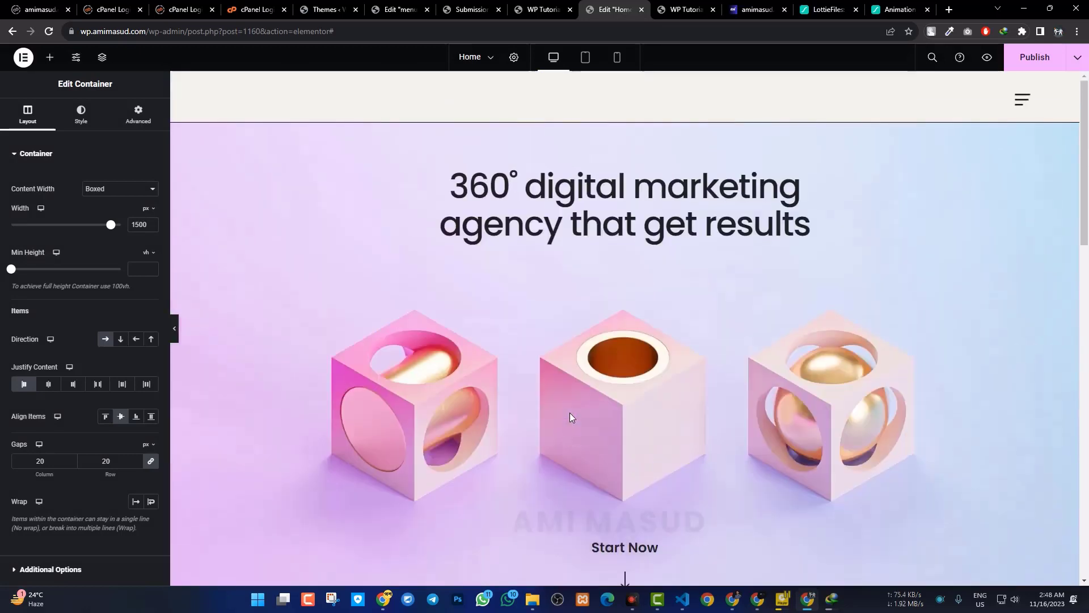
scroll(569, 412, "down", 4)
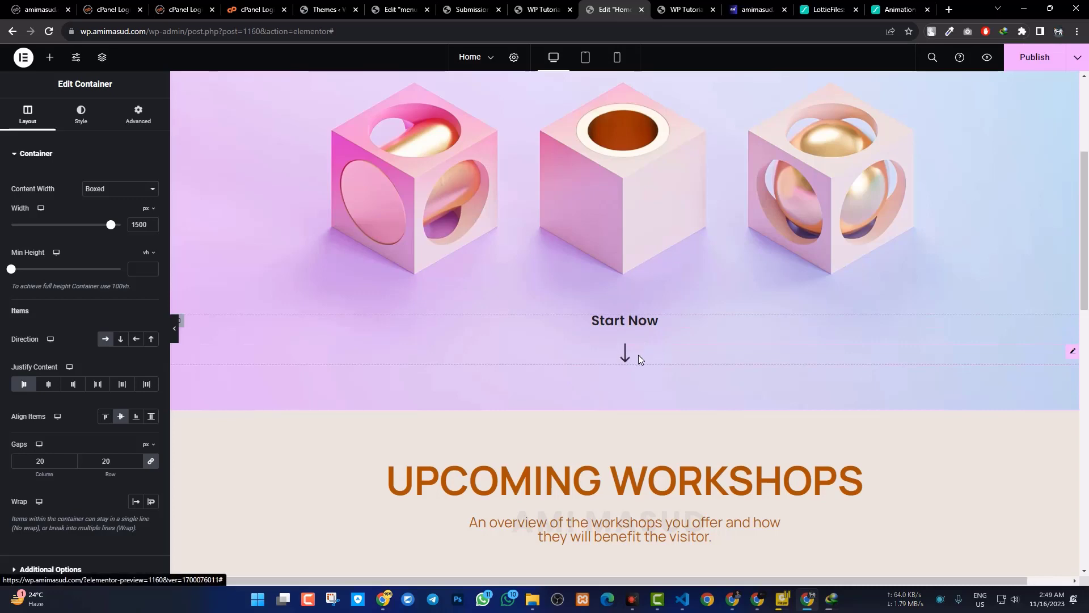
scroll(627, 356, "down", 10)
scroll(638, 363, "up", 1)
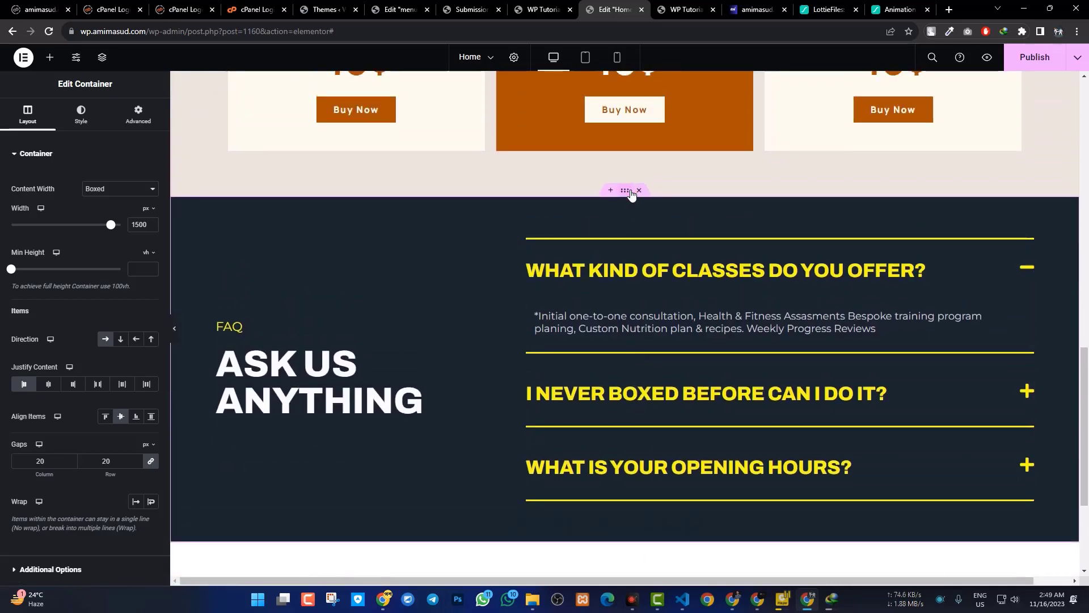
left_click(138, 115)
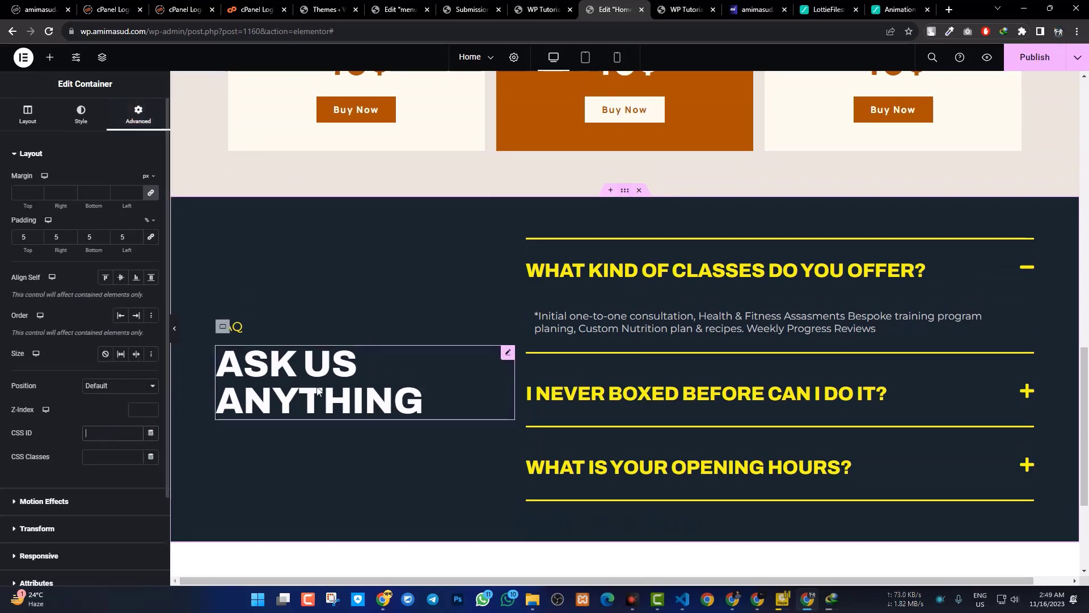
left_click(110, 432)
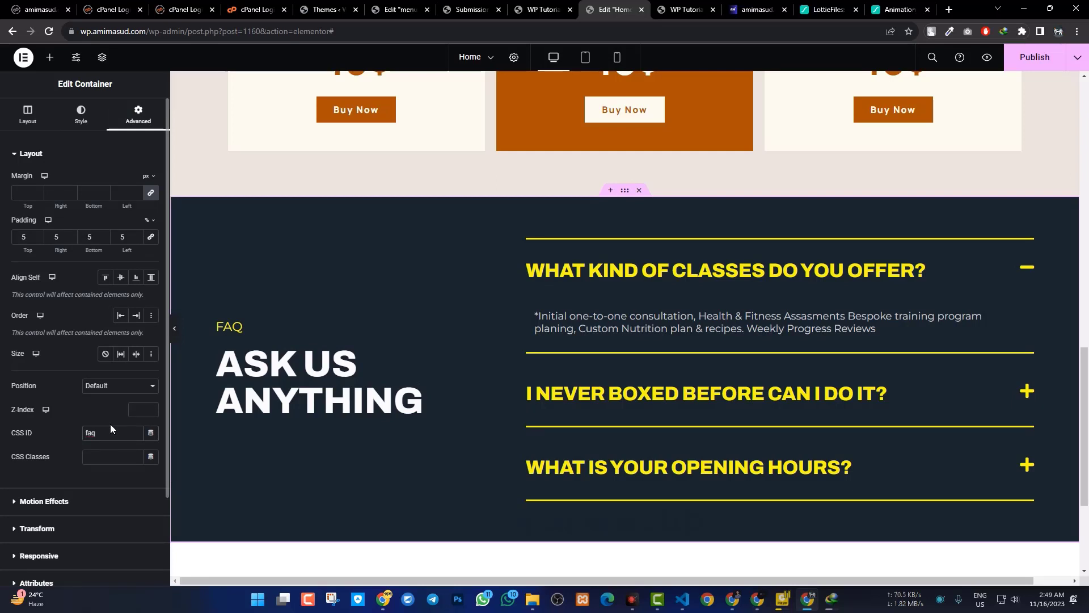
left_click_drag(105, 432, 53, 434)
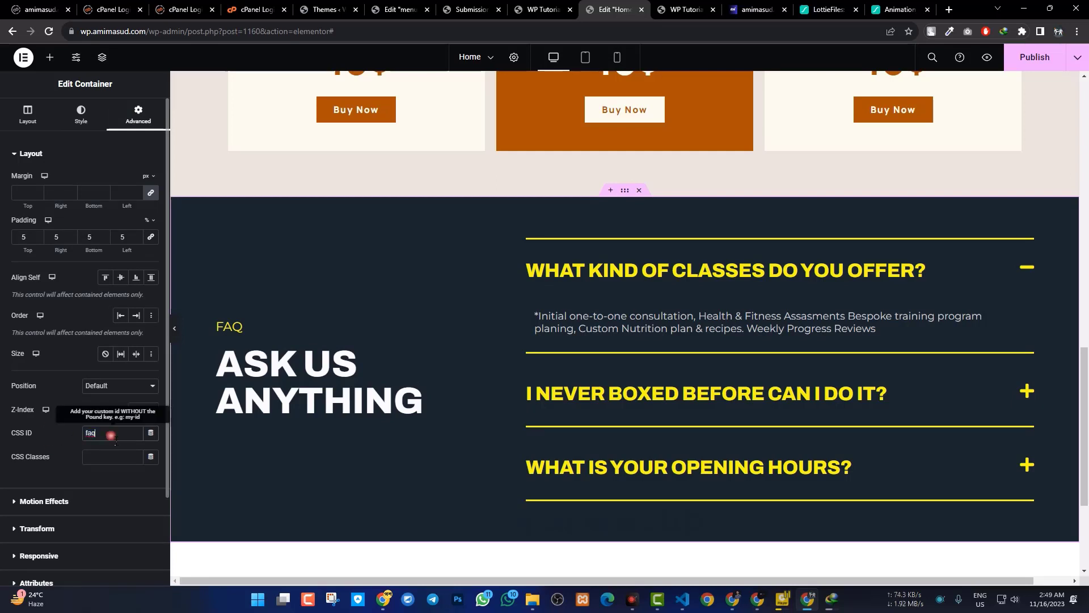
type("-masud")
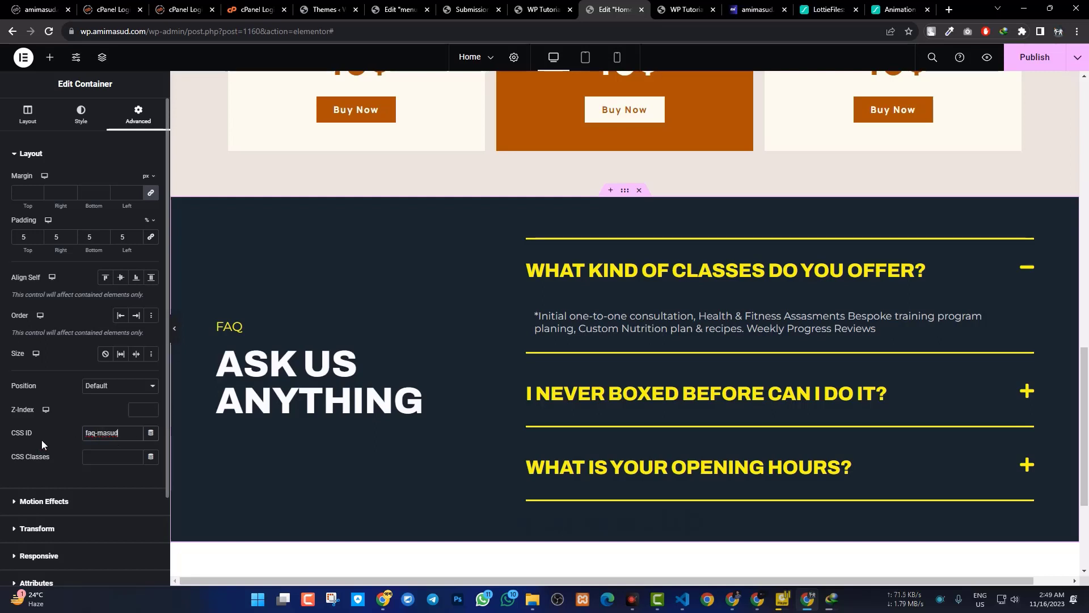
left_click_drag(120, 435, 57, 434)
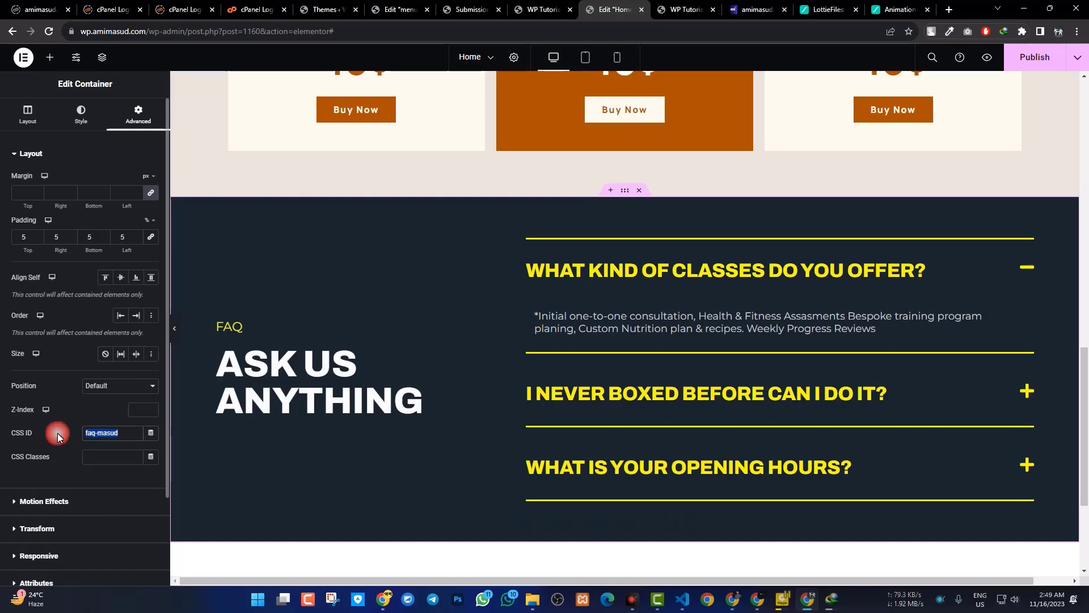
Delete the down-arrow icon and the "Start Now" text below the cubes in the hero section
scroll(684, 405, "up", 11)
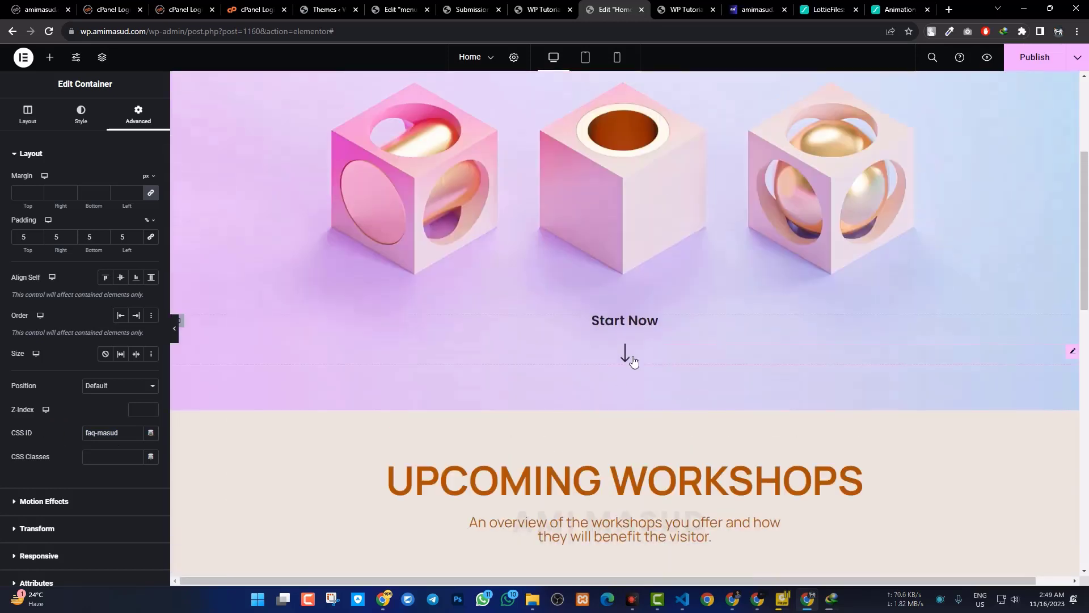
left_click(1073, 355)
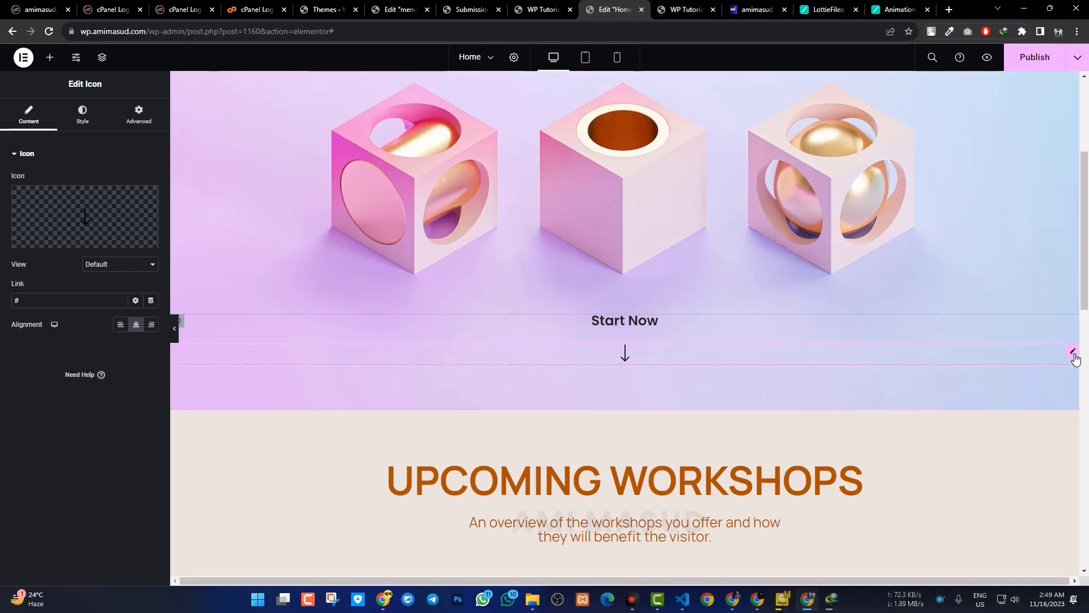
key("Delete")
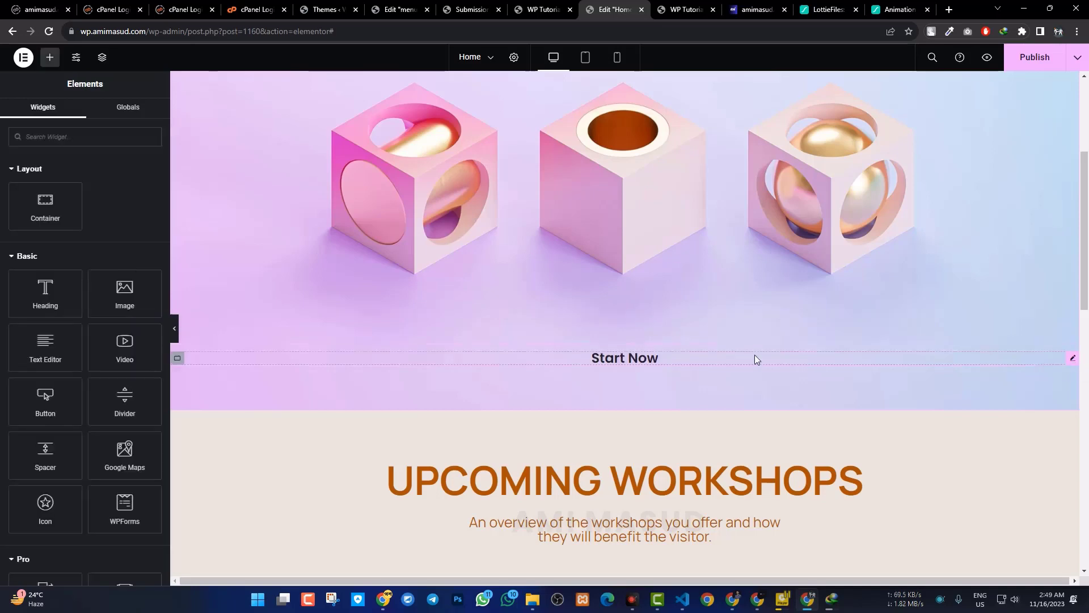
left_click(1073, 358)
key("Delete")
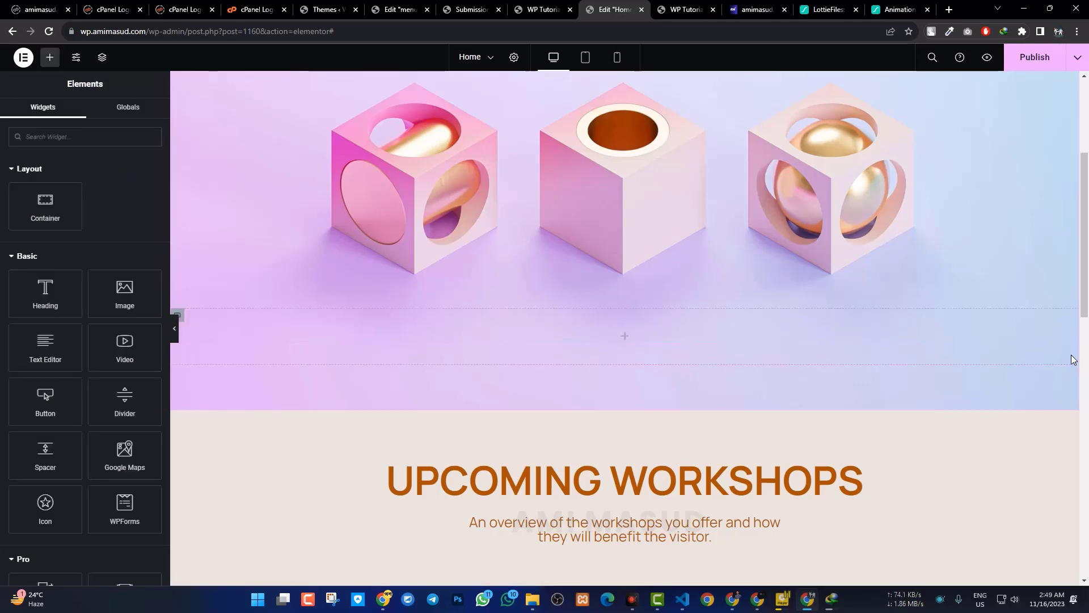
Add a Lottie widget to the empty container below the hero cubes and set its width to 11%
type("lott")
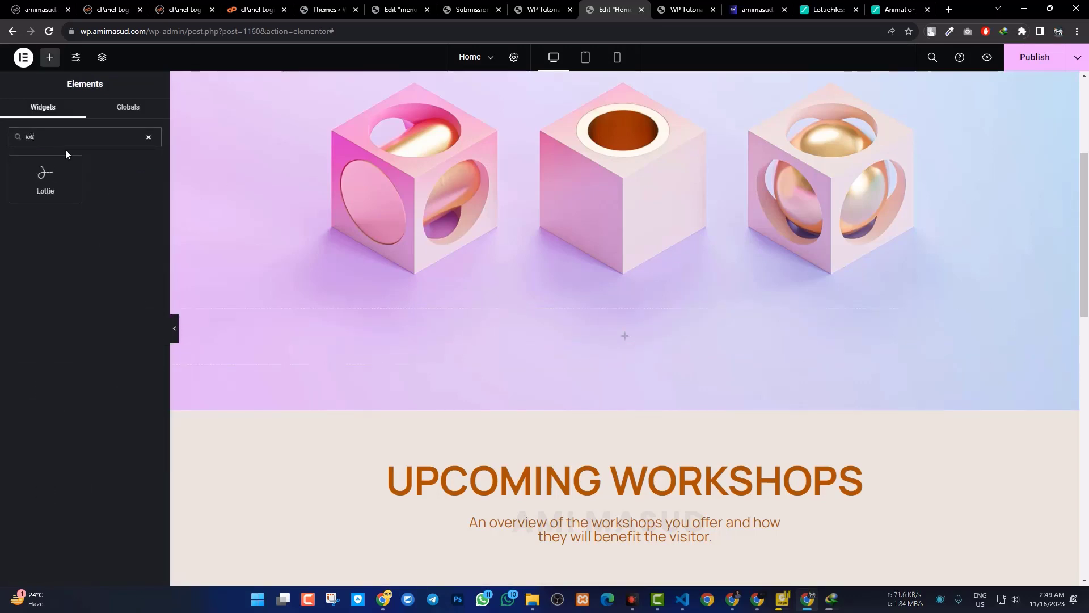
left_click_drag(66, 167, 634, 325)
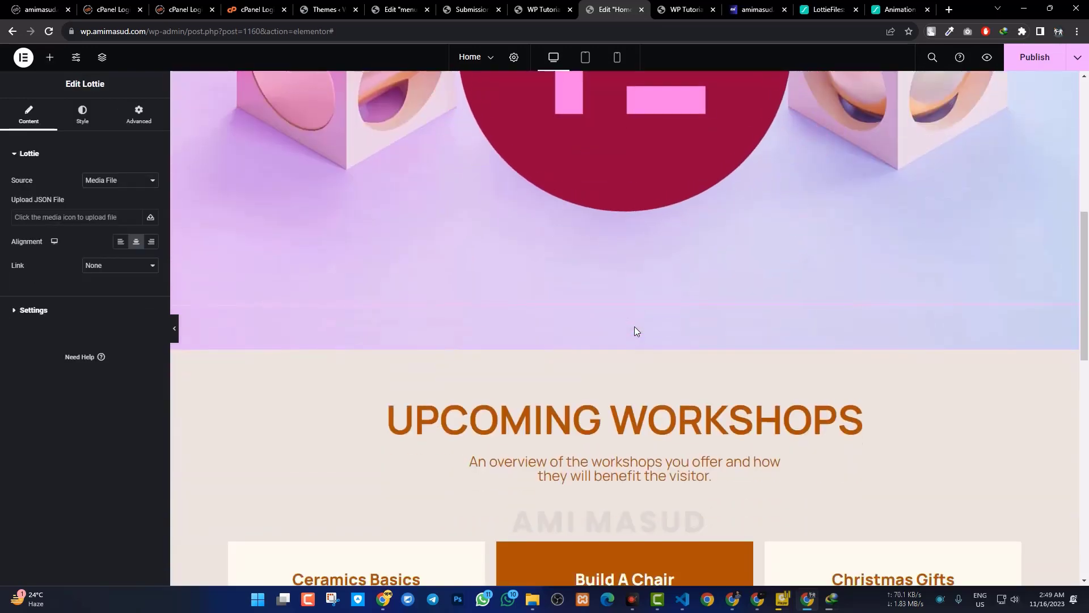
left_click(83, 118)
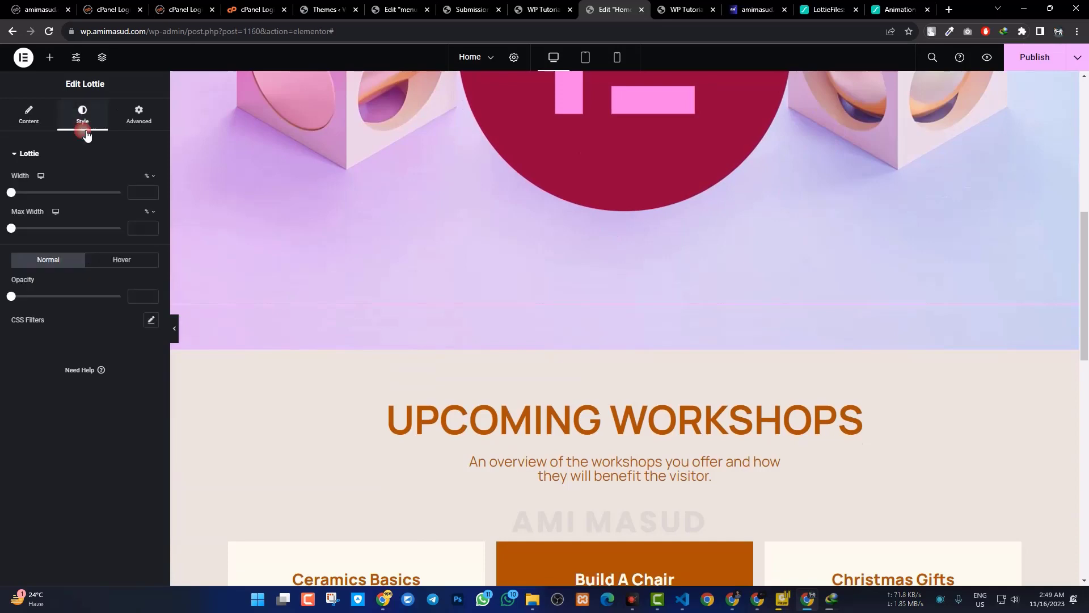
left_click_drag(16, 193, 23, 193)
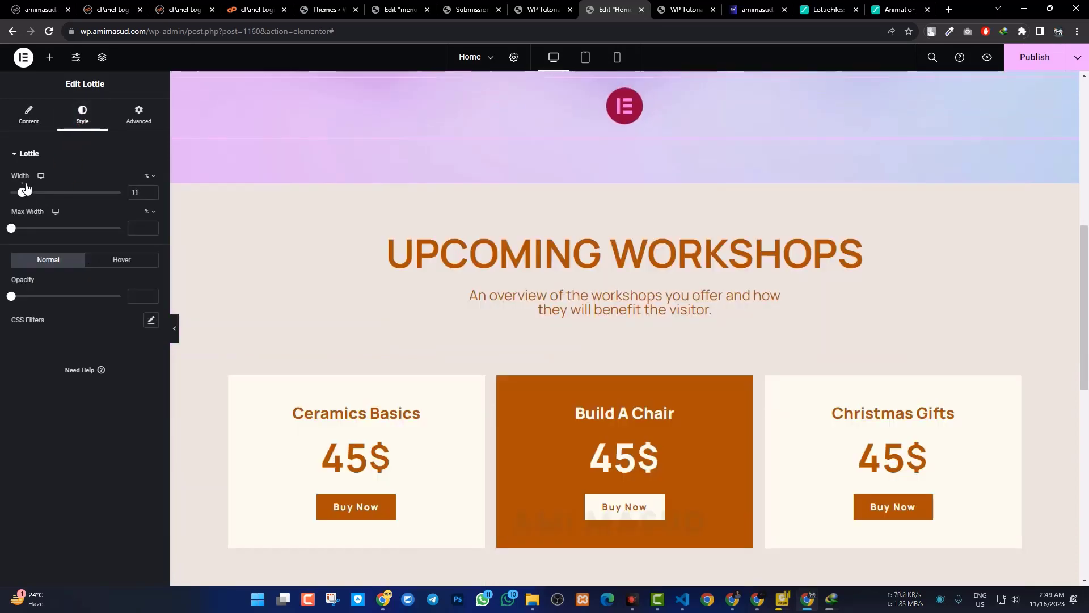
scroll(367, 250, "up", 1)
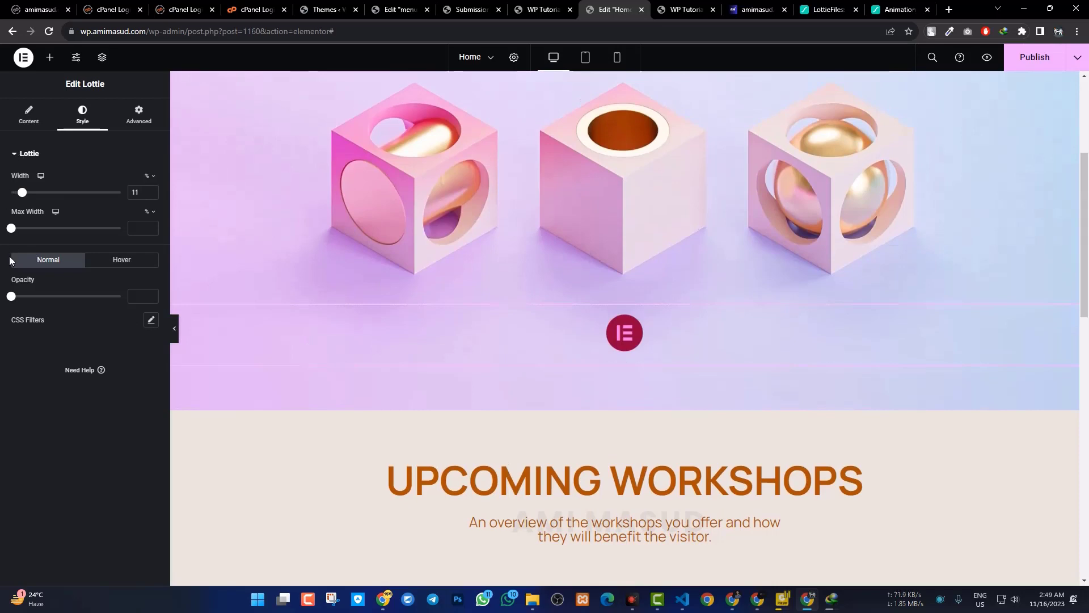
Turn on looping in the Lottie widget's animation settings
left_click(20, 153)
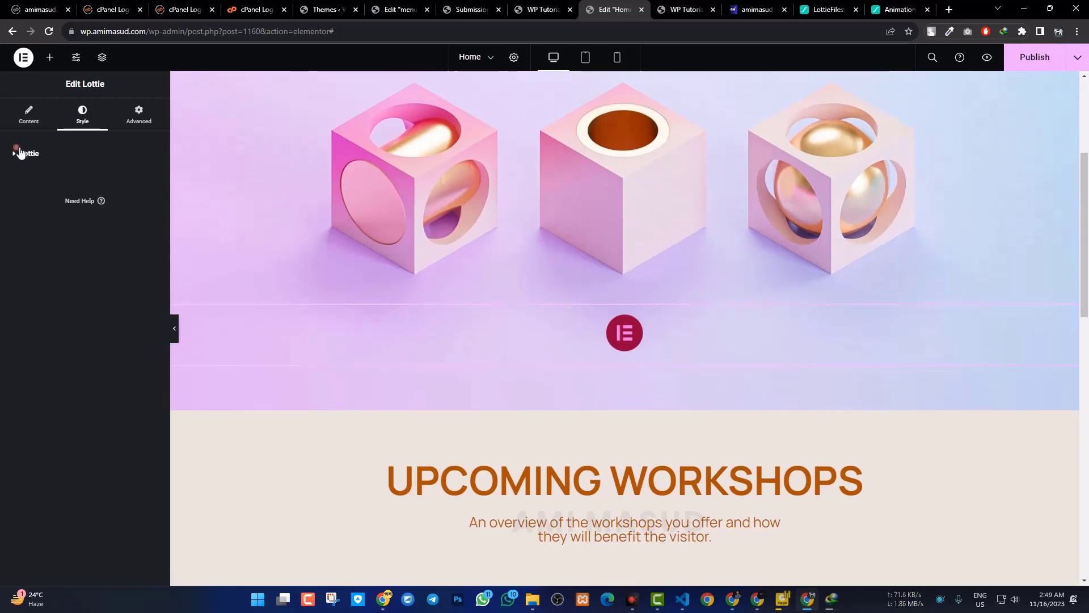
left_click(26, 114)
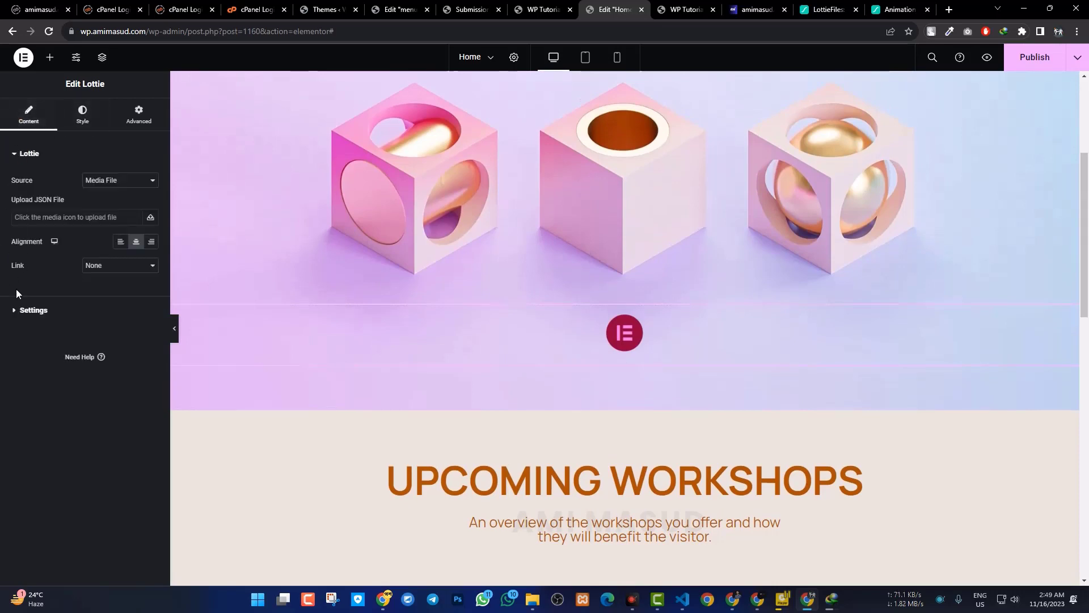
left_click(15, 311)
left_click(141, 279)
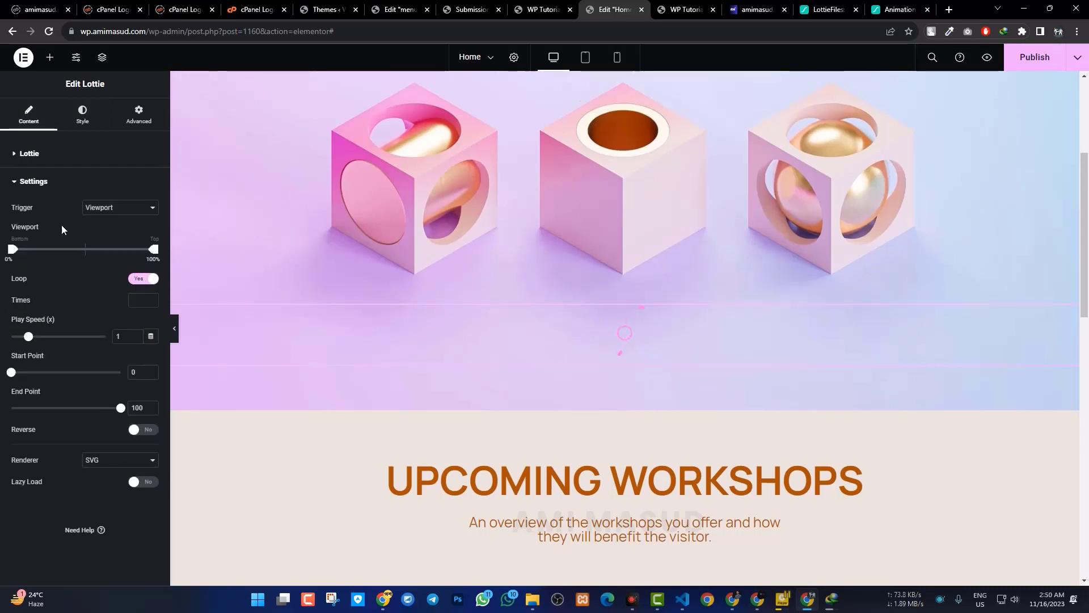
left_click(20, 181)
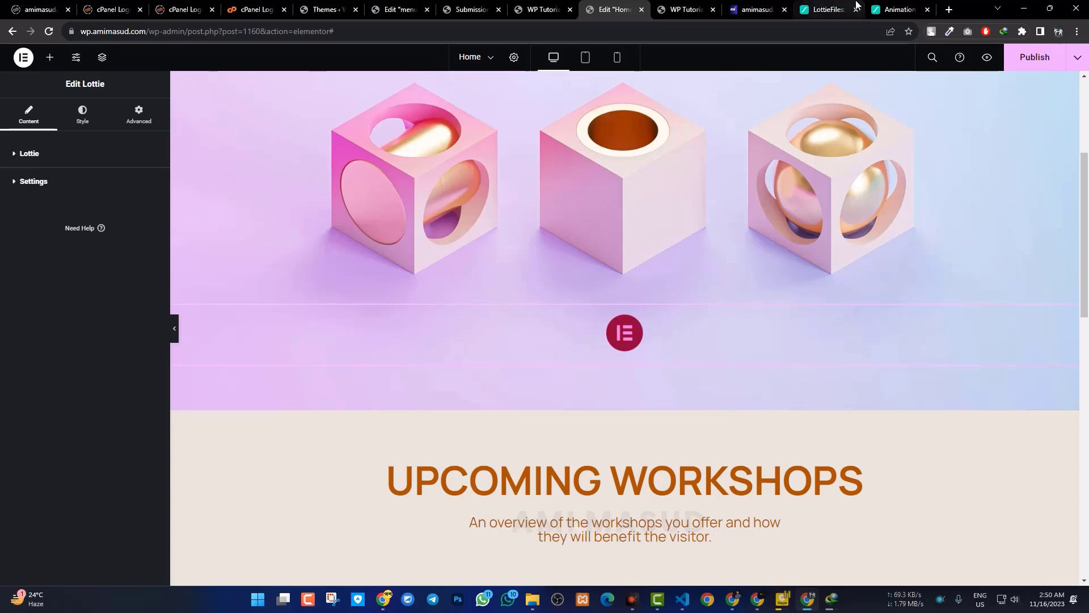
Switch to LottieFiles, close the open menu animation and search the animations for "scroll down"
left_click(828, 9)
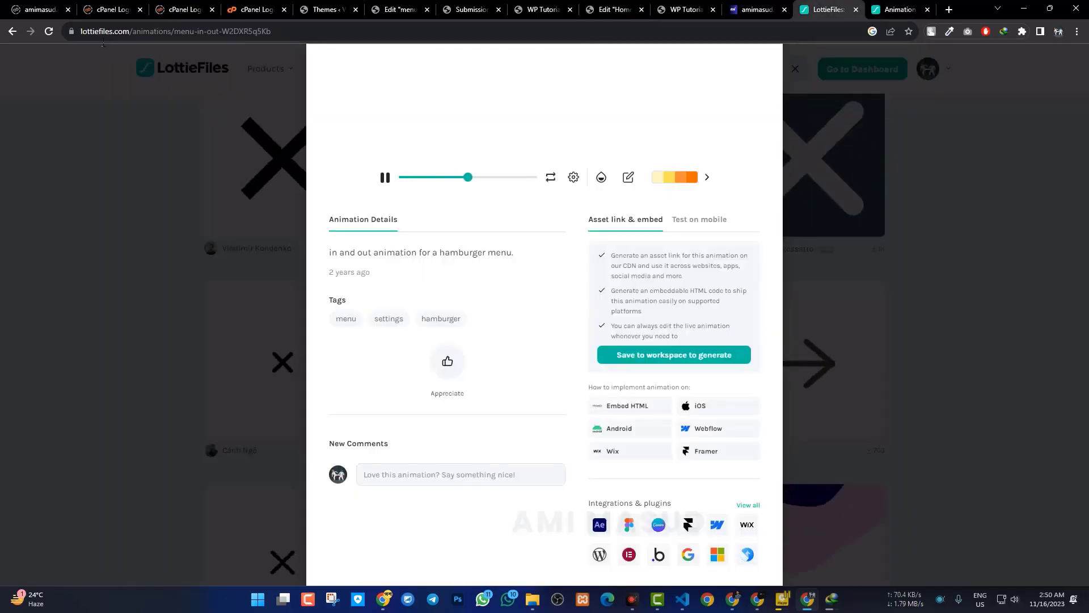
left_click(794, 69)
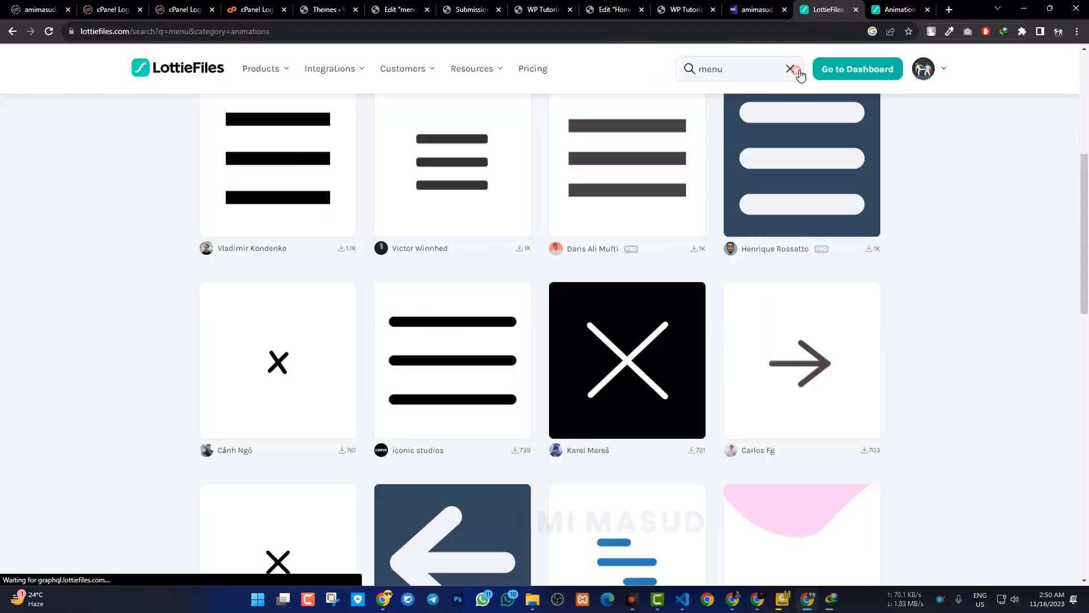
left_click_drag(748, 68, 643, 68)
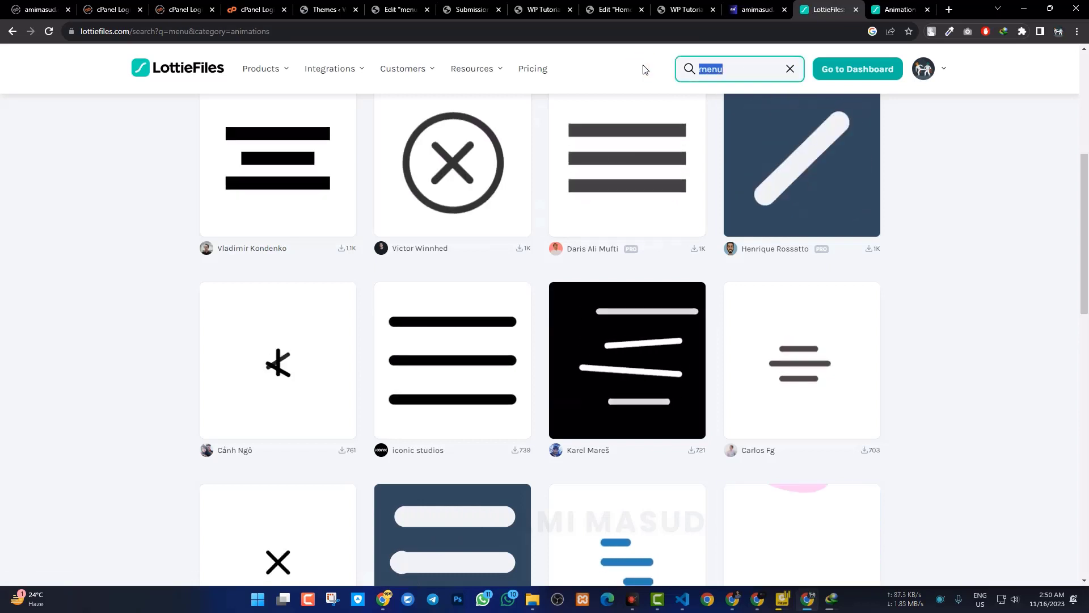
type("scrool")
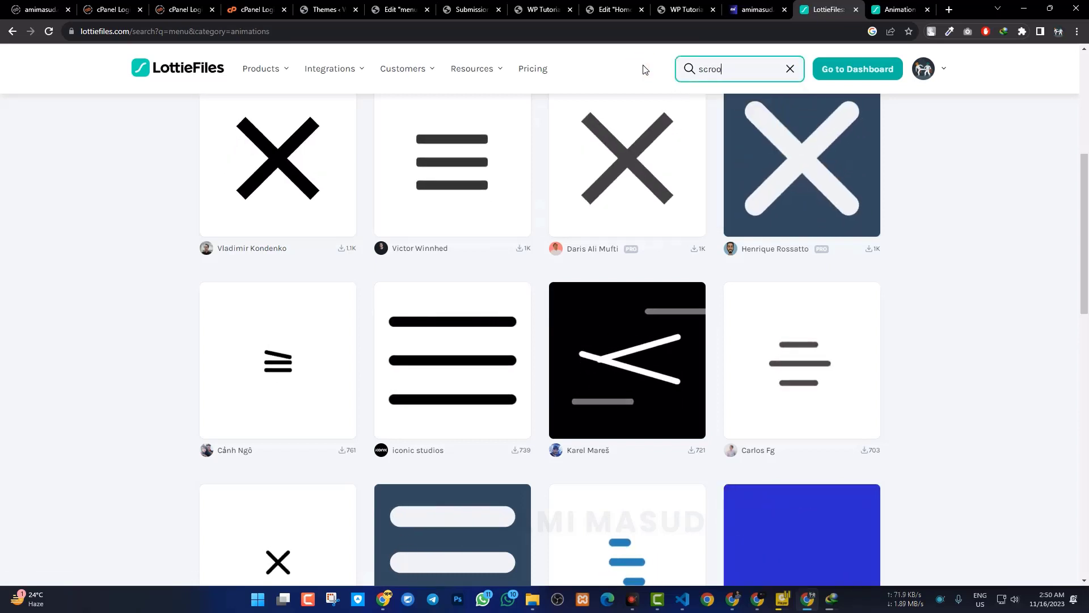
key("BackSpace")
key("BackSpace")
key("BackSpace")
key("BackSpace")
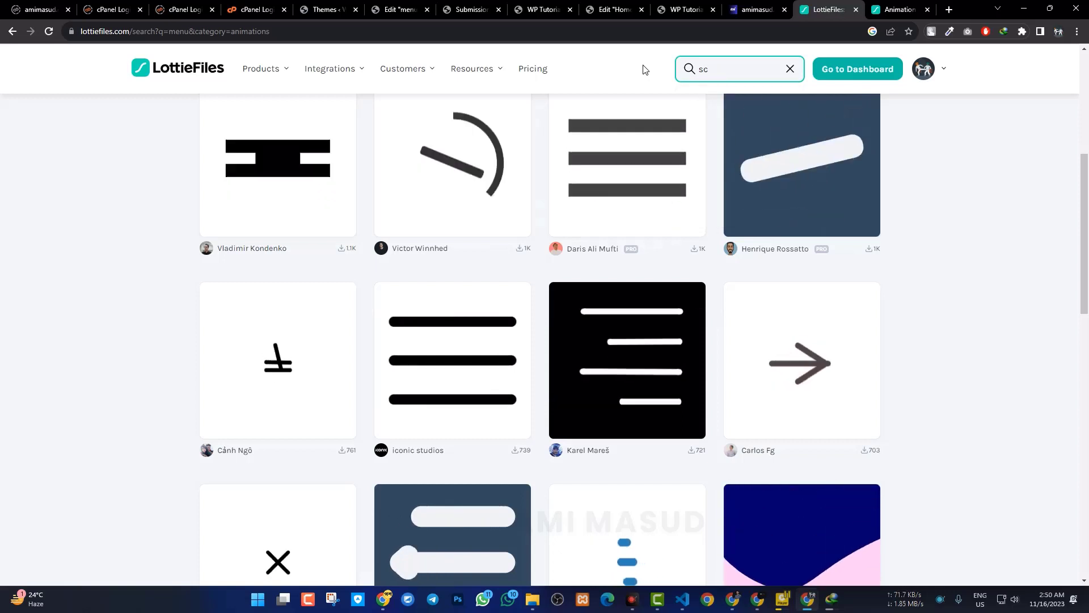
type("rol")
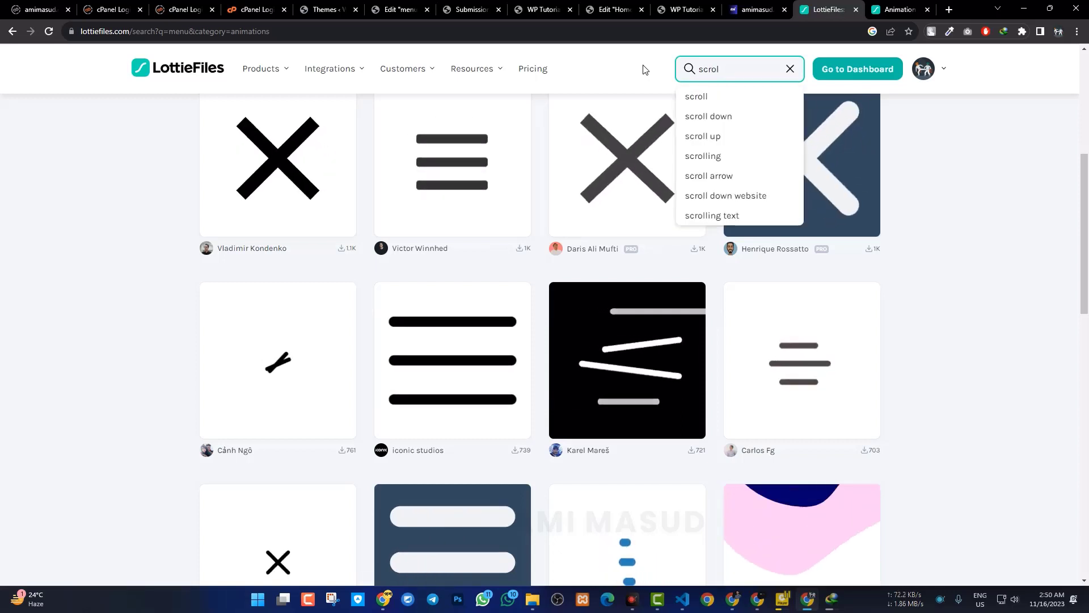
left_click(718, 115)
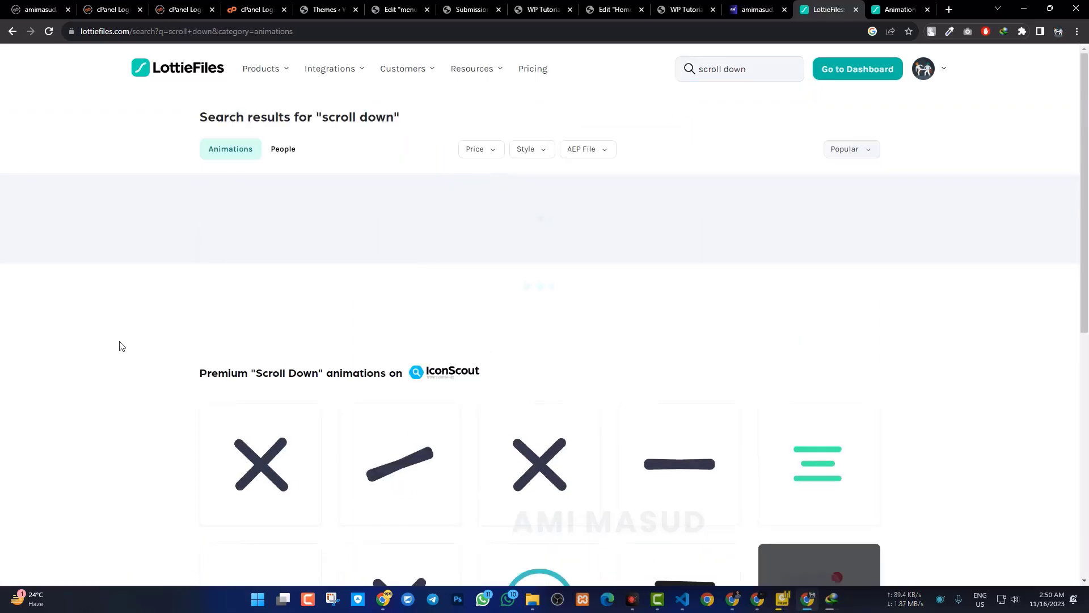
Browse the scroll down animations and open the Simple Scroll Down Icon with the black mouse outline
scroll(142, 331, "down", 3)
scroll(141, 332, "up", 3)
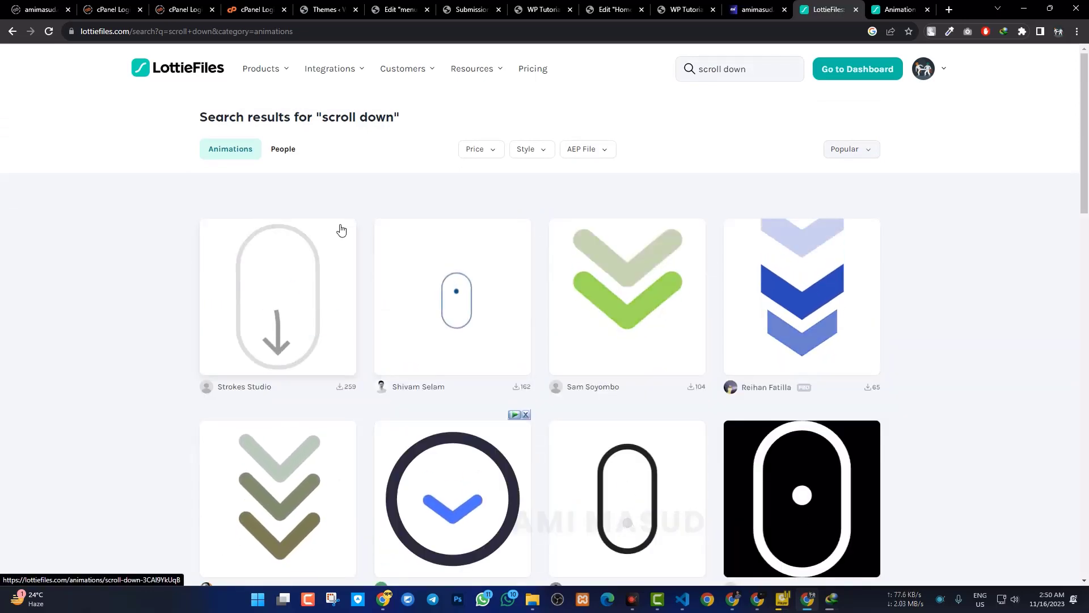
scroll(139, 304, "down", 5)
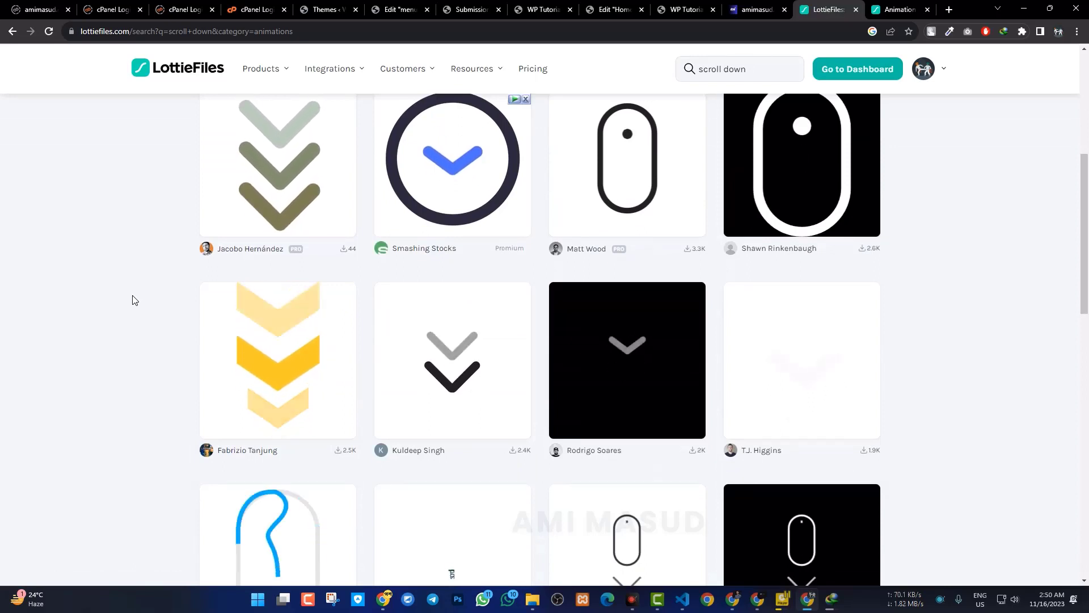
scroll(170, 298, "down", 4)
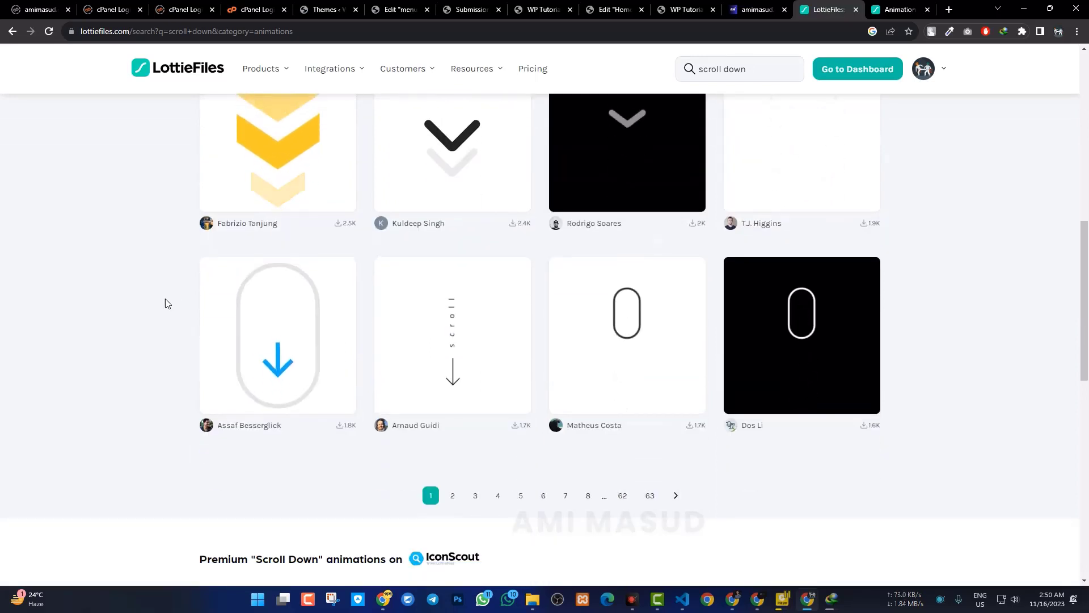
scroll(114, 319, "up", 2)
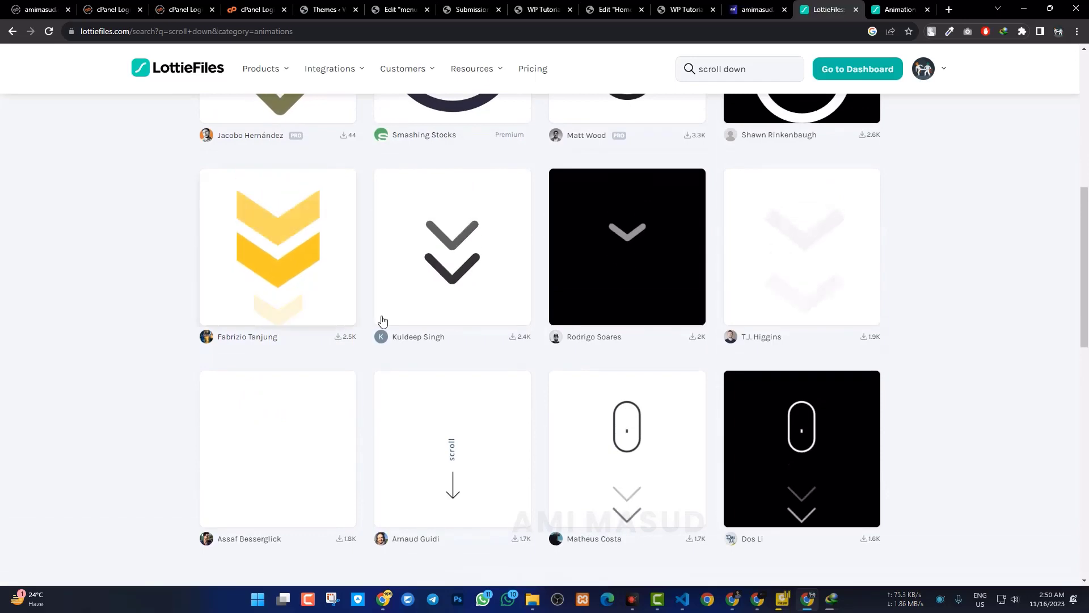
scroll(674, 287, "up", 4)
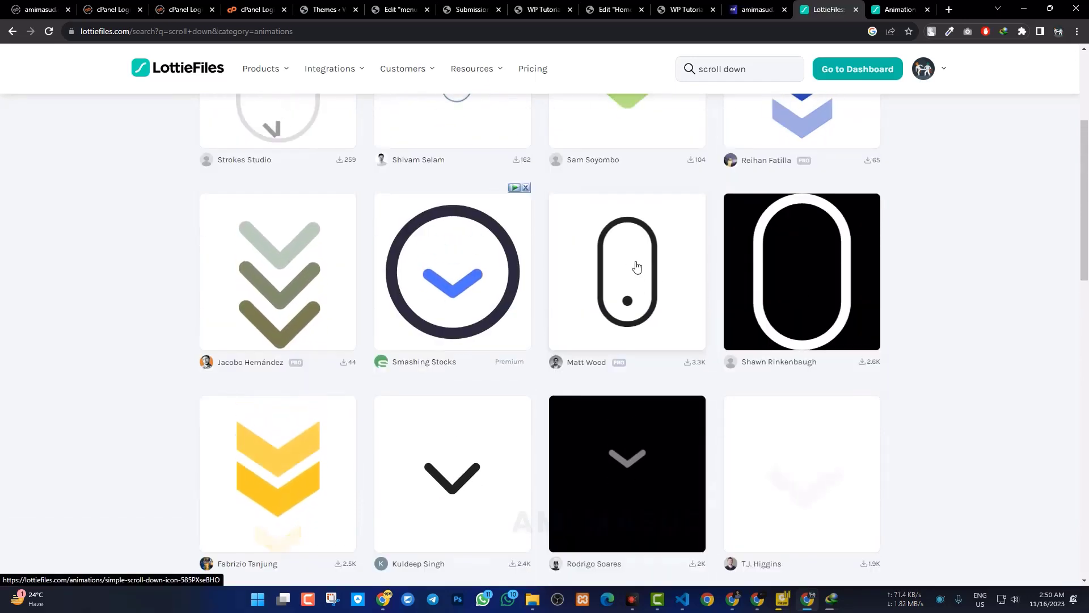
left_click(627, 292)
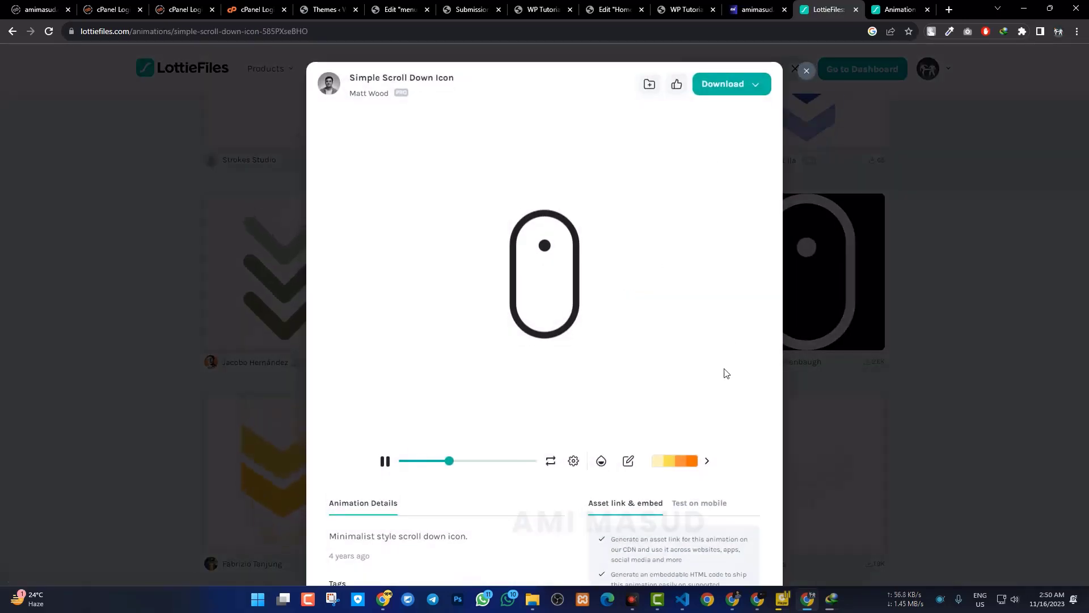
Save the Simple Scroll Down Icon animation to the workspace and enable its asset link
scroll(706, 470, "down", 2)
scroll(702, 263, "up", 2)
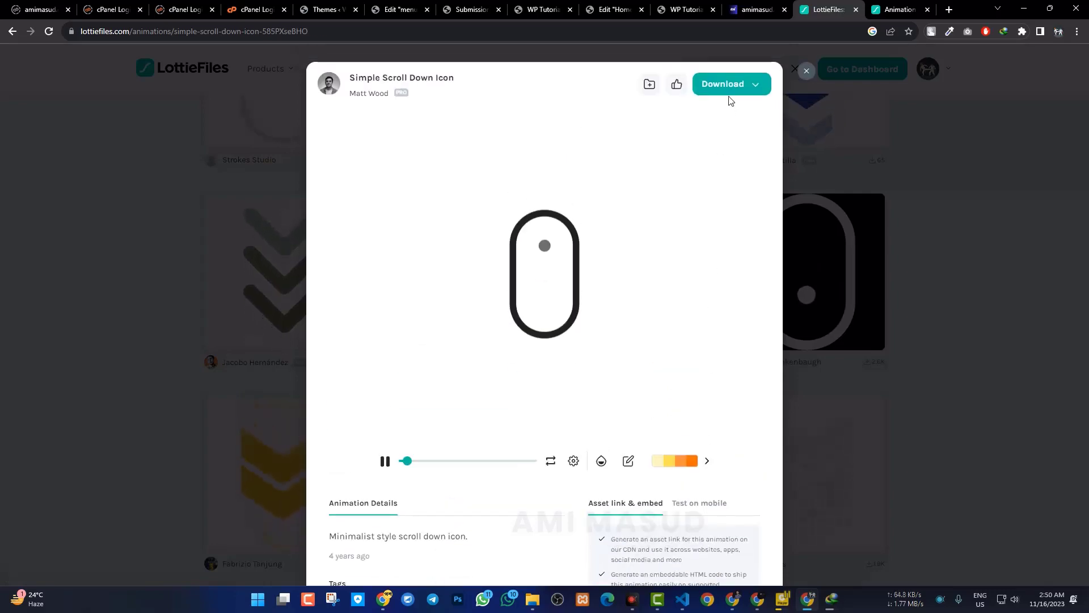
scroll(702, 308, "down", 7)
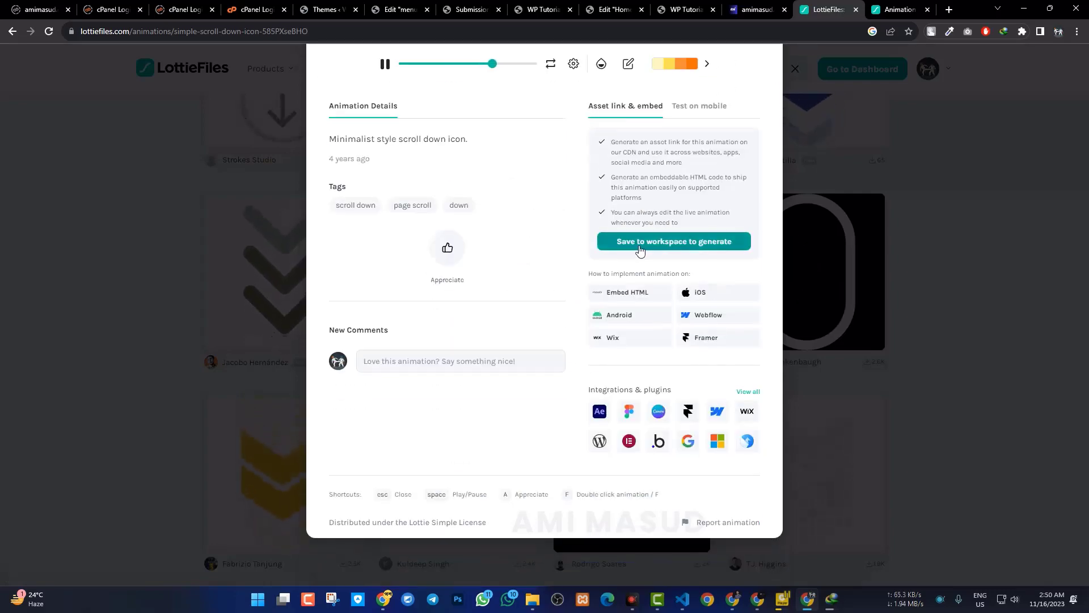
left_click(640, 243)
scroll(528, 377, "up", 7)
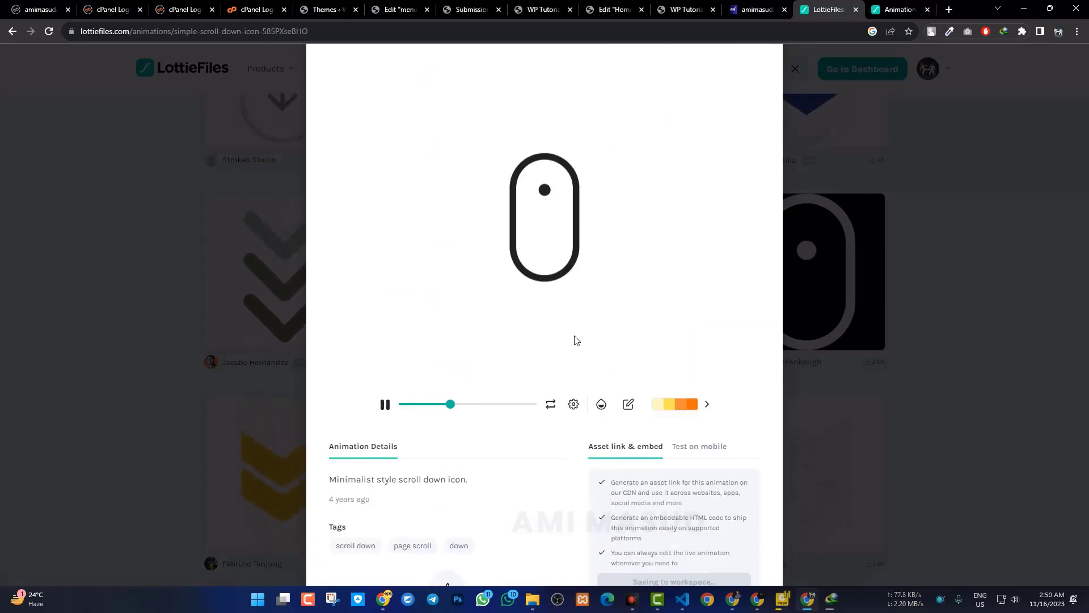
left_click(626, 401)
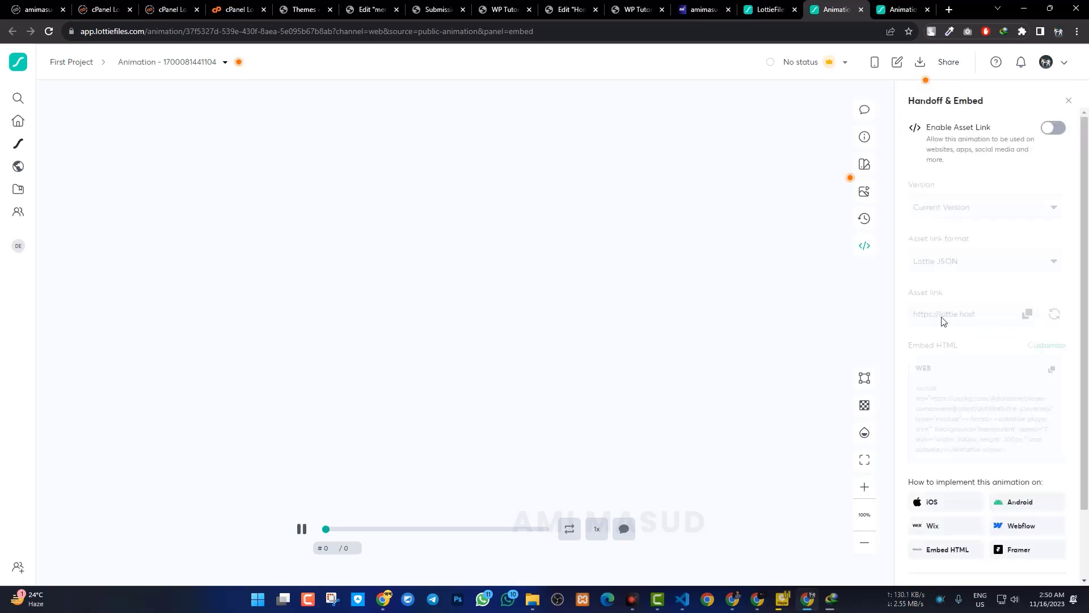
left_click(1053, 131)
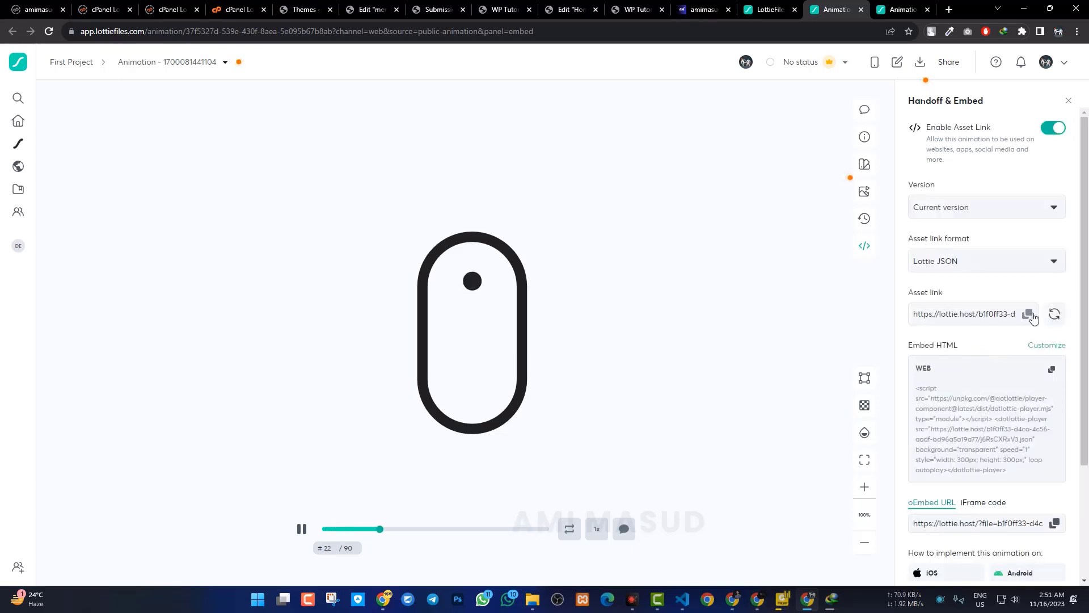
Copy the Lottie JSON asset link and use it as the External URL source of the Lottie widget in the Elementor page
left_click(1029, 316)
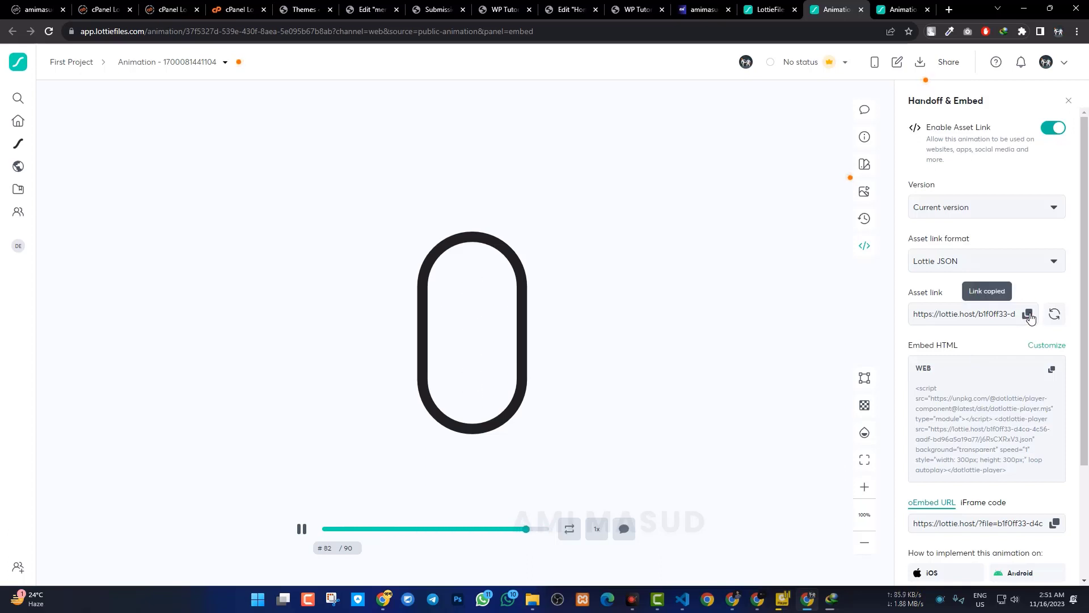
left_click(556, 5)
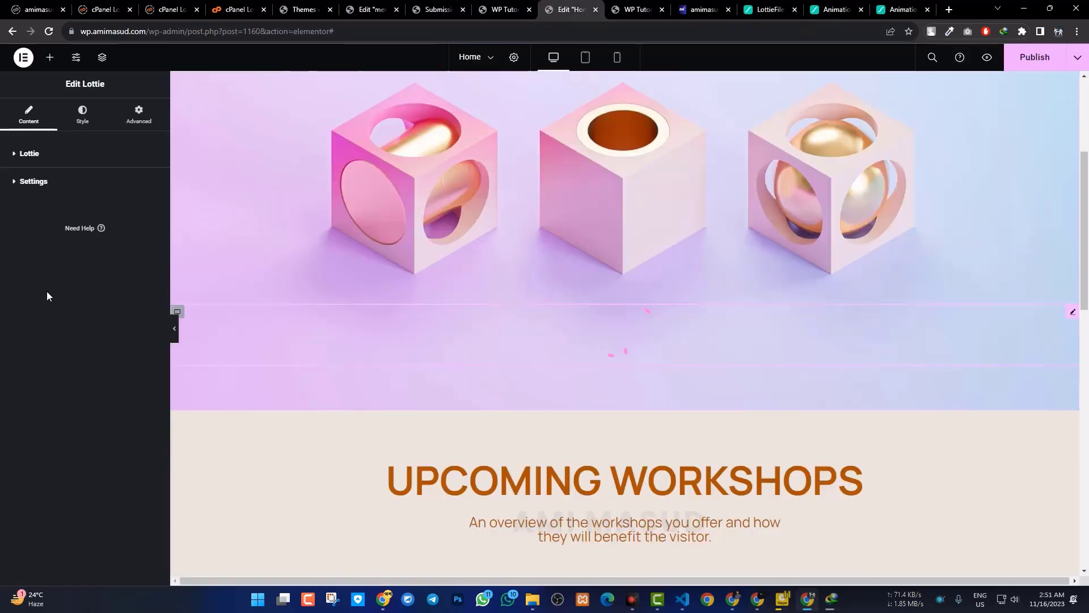
left_click(24, 155)
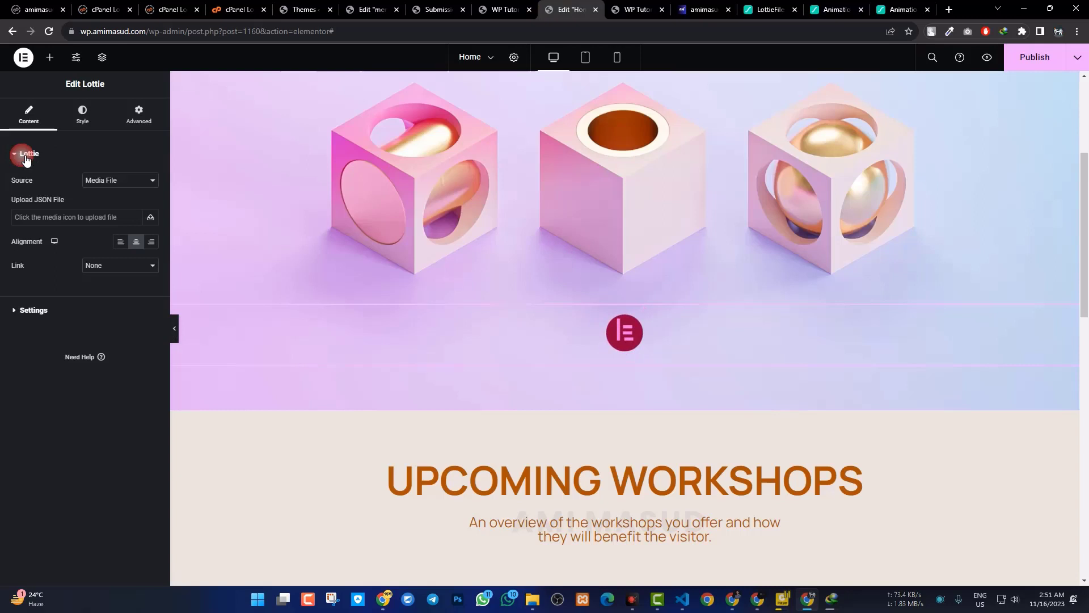
left_click(130, 182)
left_click(111, 200)
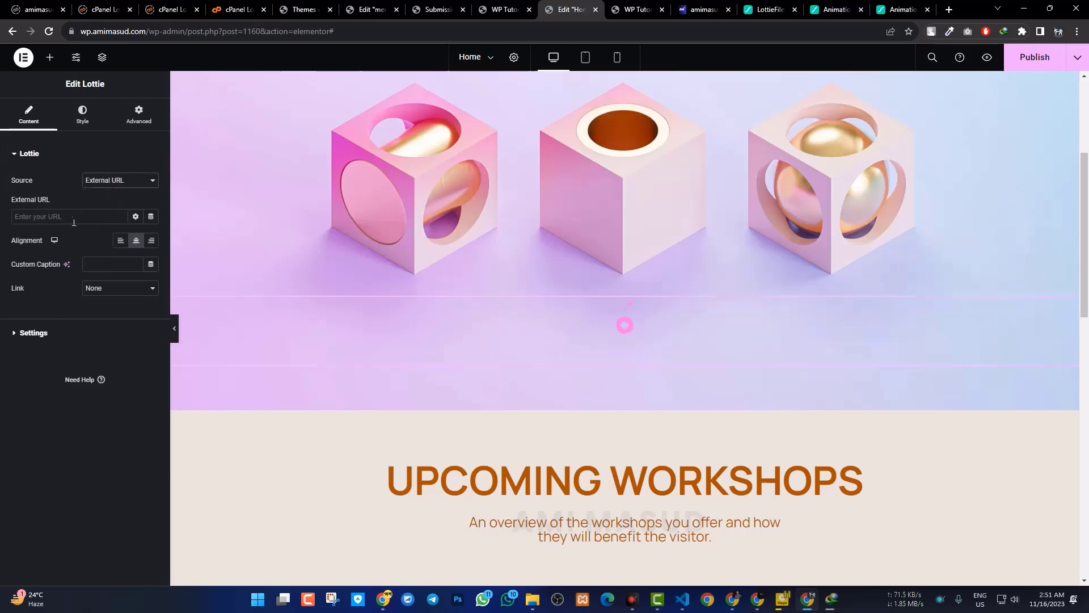
left_click(69, 216)
key("ctrl+v")
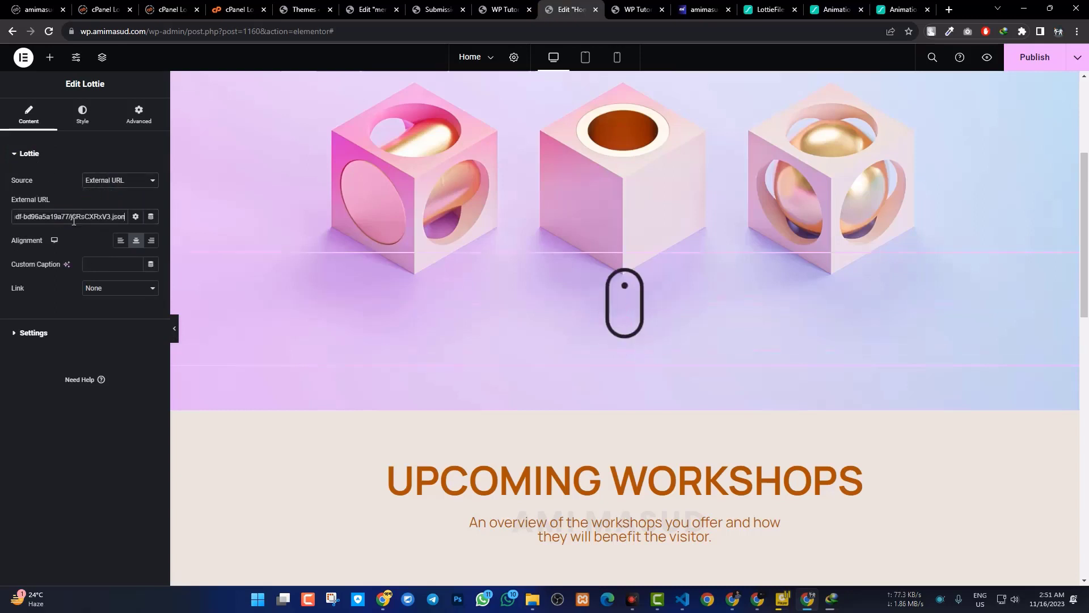
Set the Lottie widget's width to 5% and try adjusting its normal-state opacity
left_click(86, 122)
left_click_drag(11, 193, 17, 192)
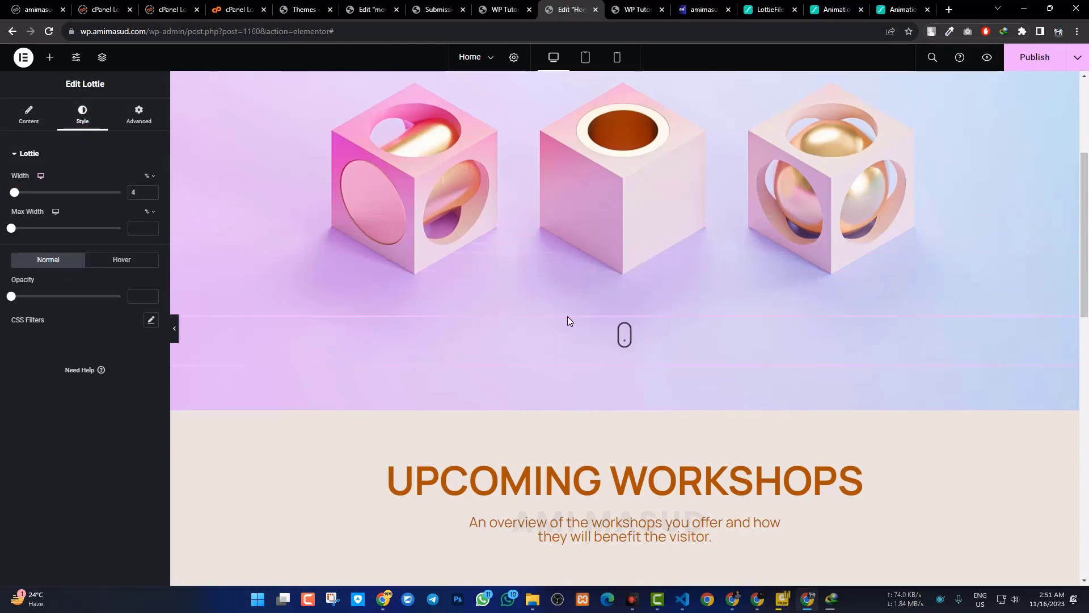
scroll(567, 316, "up", 3)
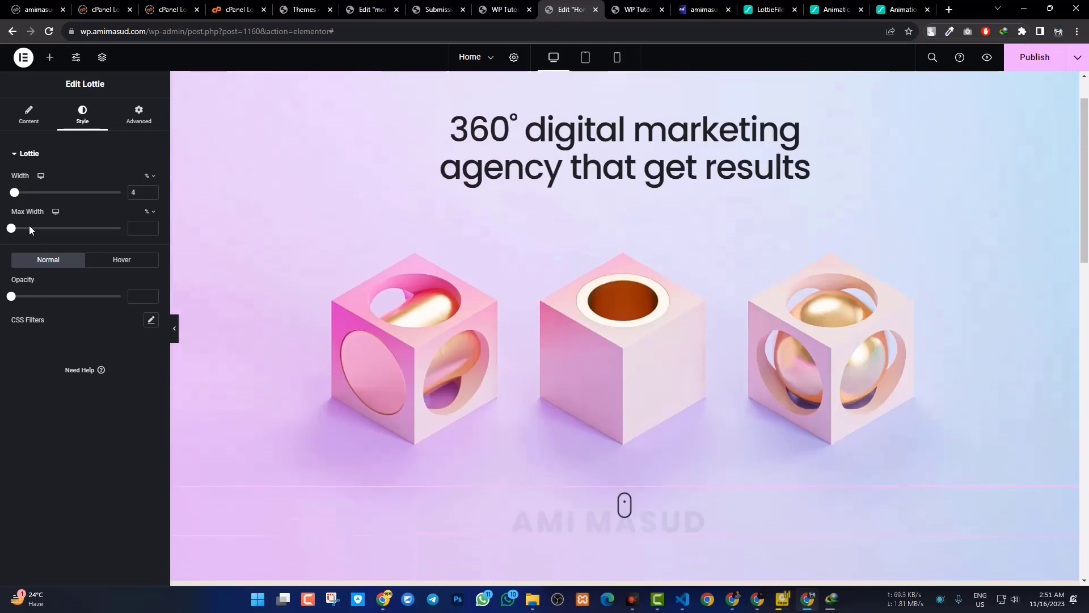
left_click(151, 191)
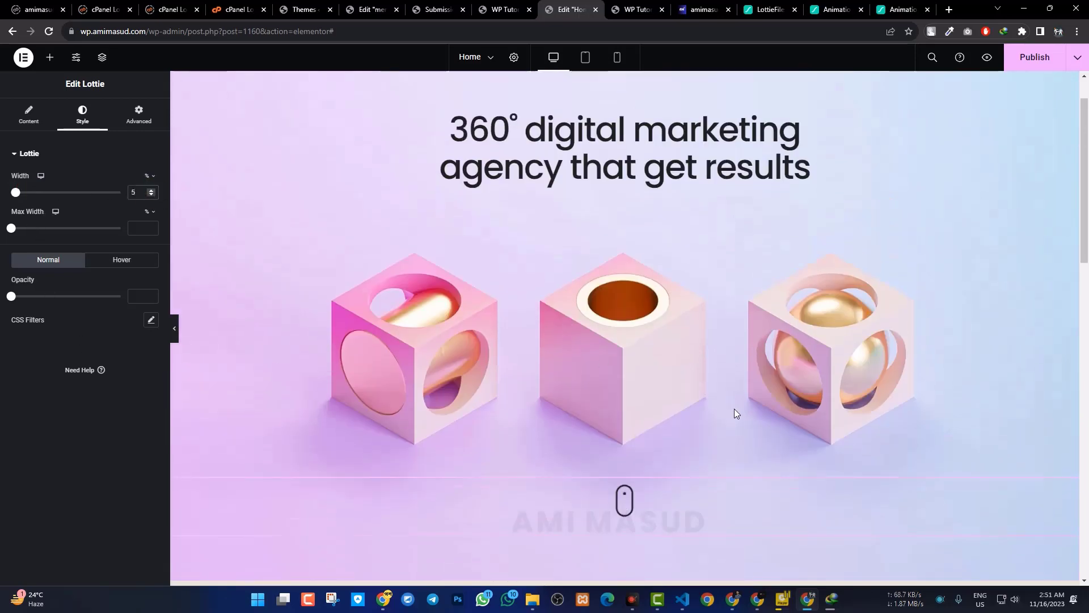
scroll(726, 403, "up", 1)
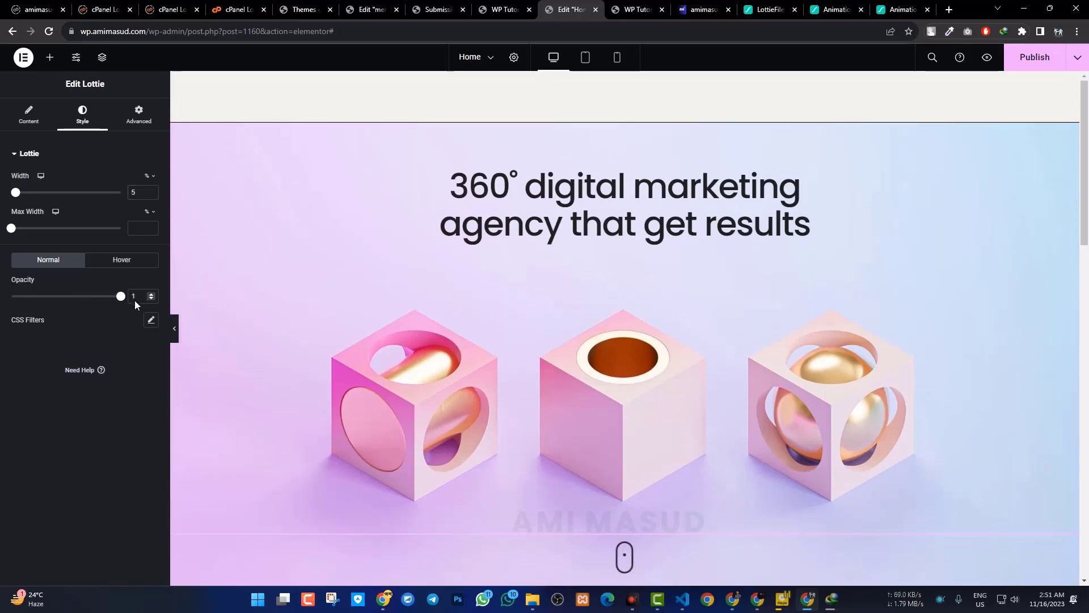
left_click_drag(120, 296, 2, 305)
left_click(20, 157)
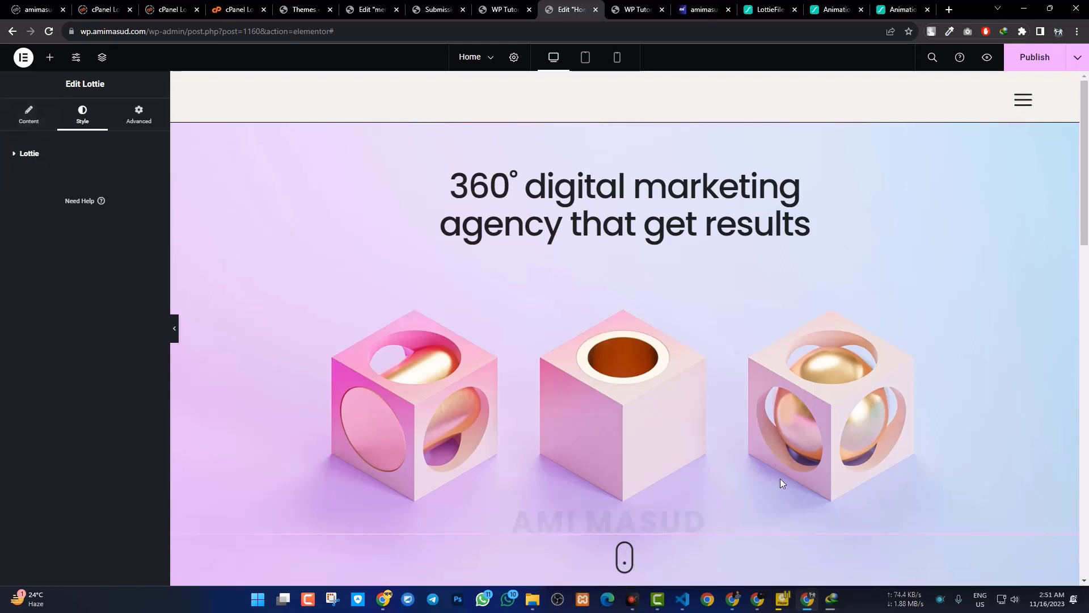
Set the Lottie widget's link type to Custom URL
left_click(32, 116)
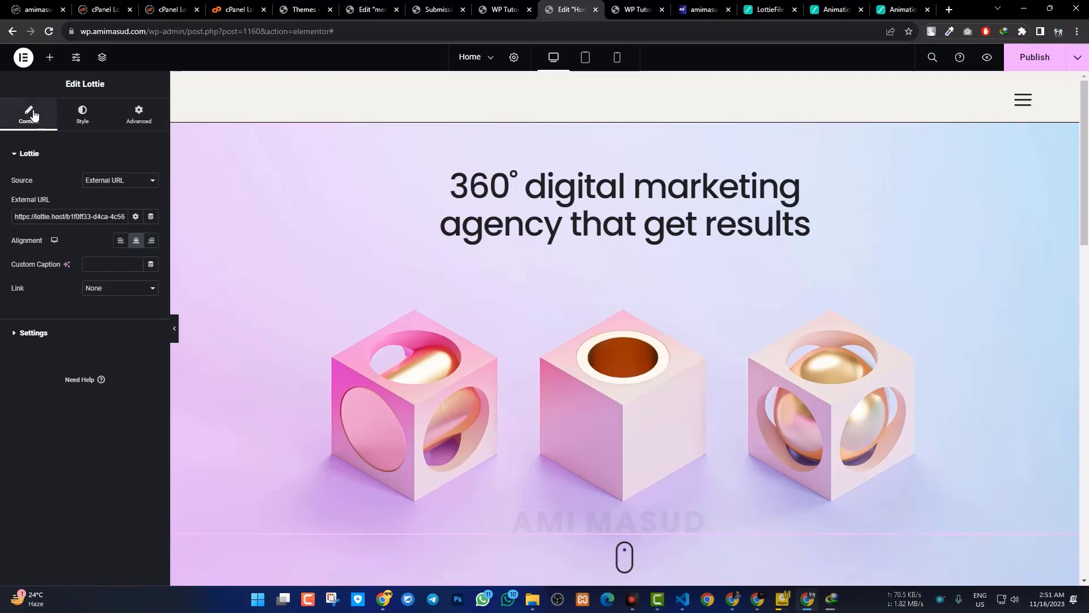
left_click(112, 290)
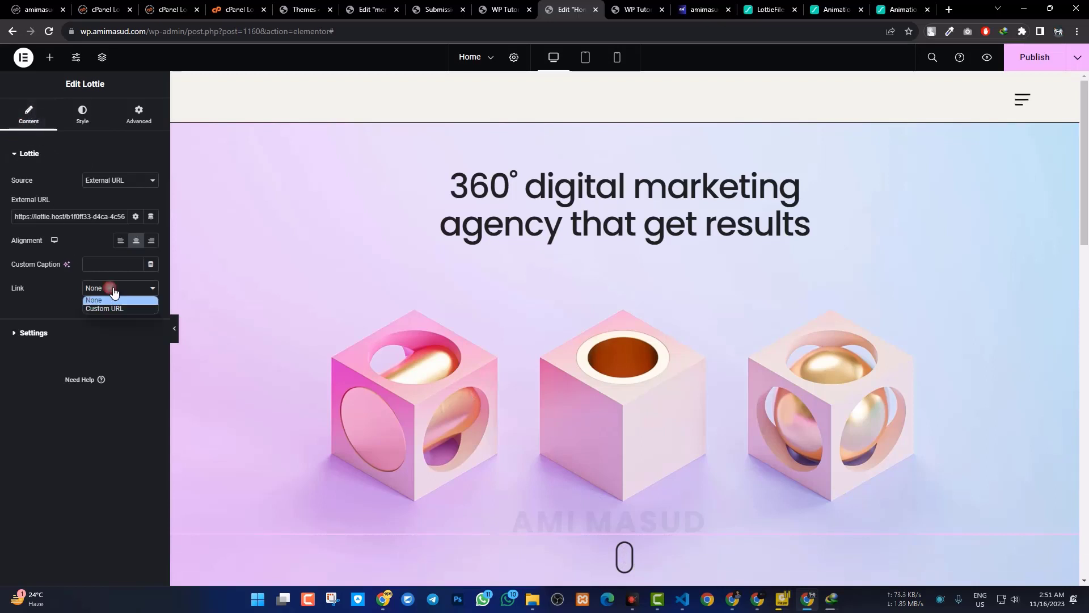
left_click(114, 307)
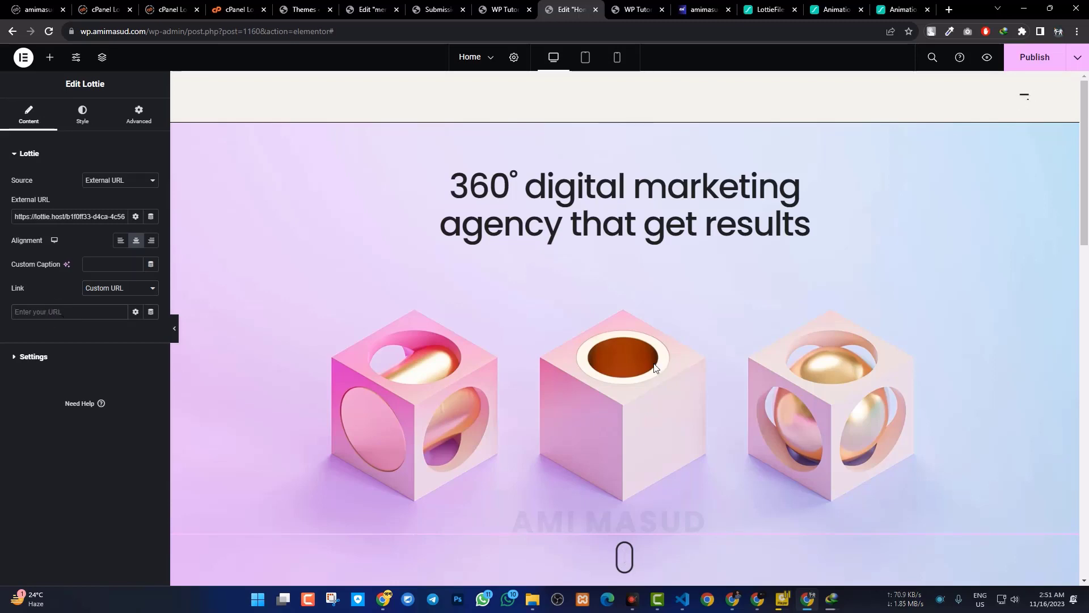
Copy the CSS ID "faq-masud" from the FAQ section's container and return to the hero section
scroll(654, 367, "down", 15)
scroll(626, 197, "up", 3)
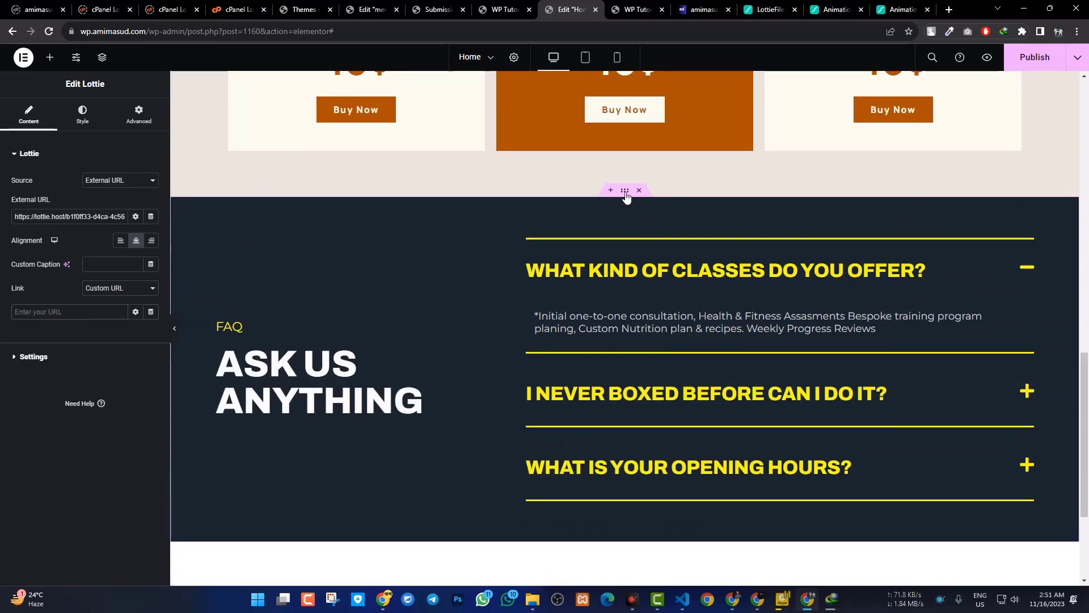
left_click(624, 191)
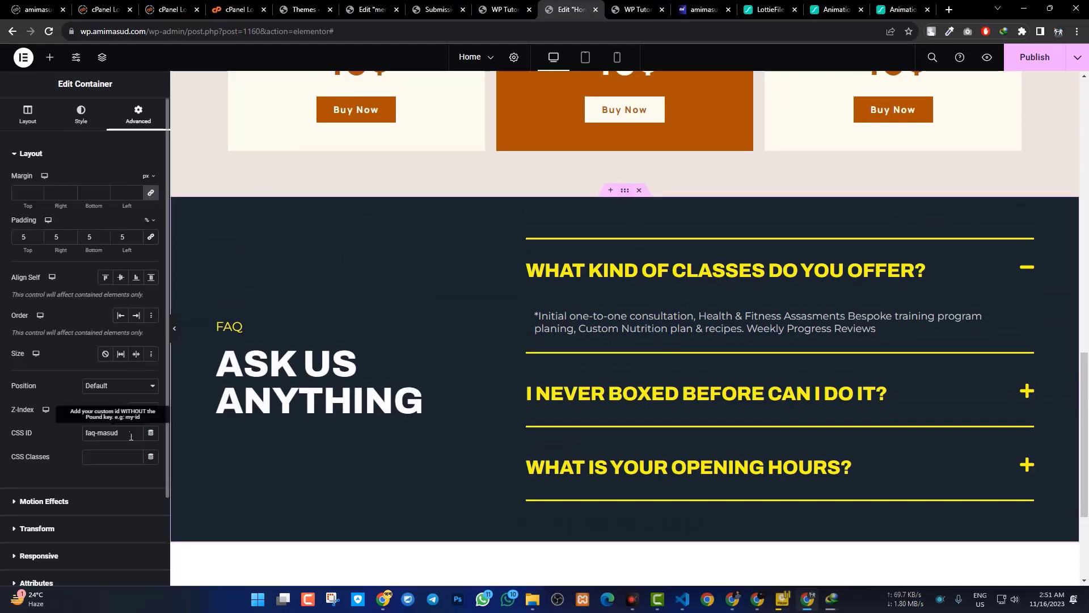
left_click_drag(124, 432, 17, 434)
right_click(97, 435)
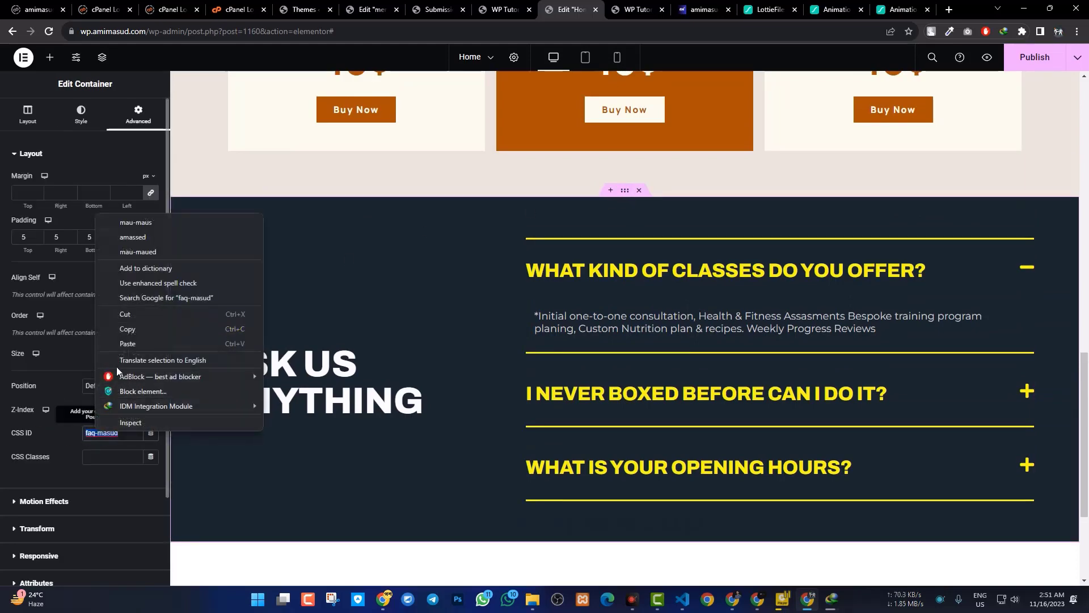
left_click(128, 329)
scroll(680, 325, "up", 6)
scroll(680, 324, "up", 5)
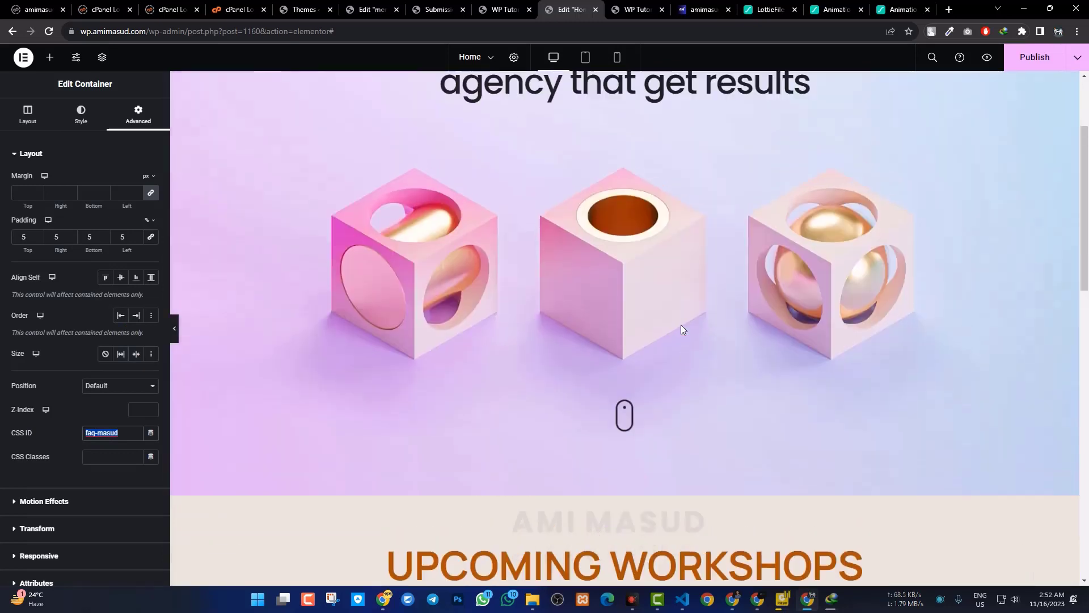
Set the Lottie widget's custom link URL to #faq-masud and publish the page
scroll(686, 328, "down", 2)
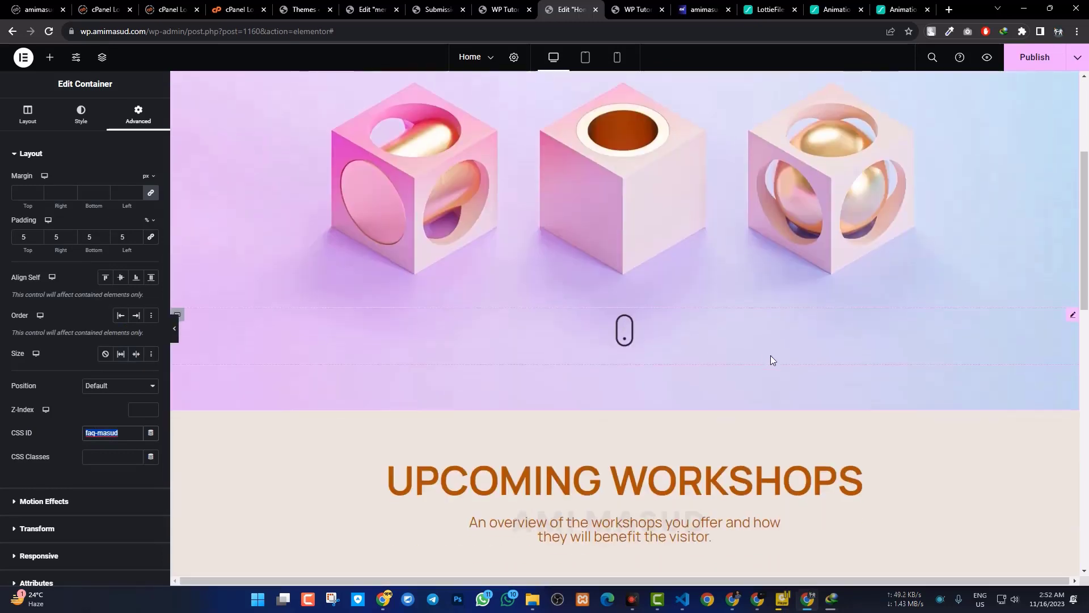
left_click(1072, 315)
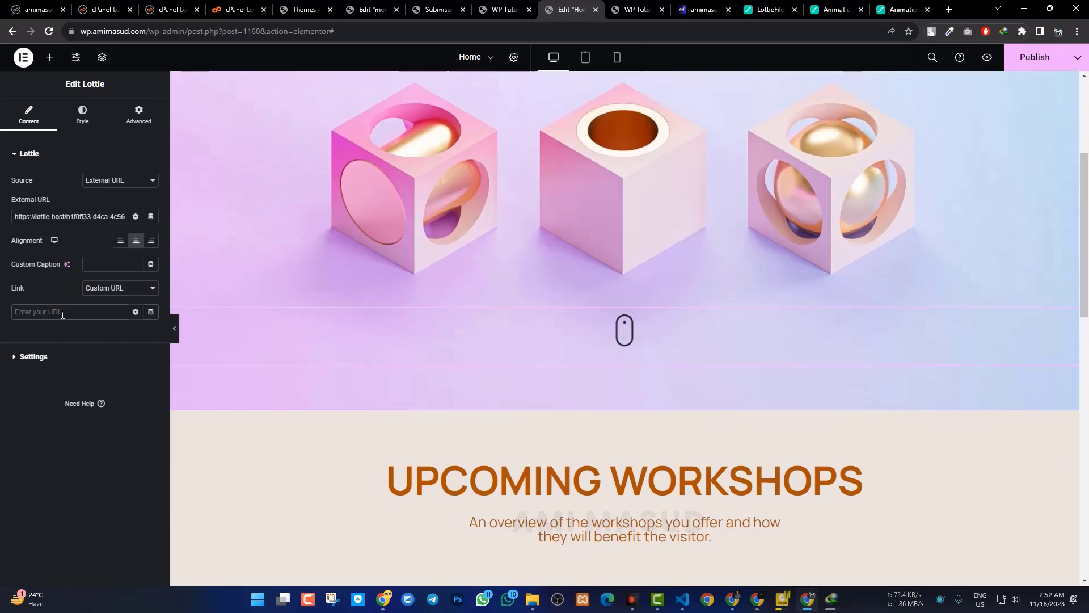
type("#")
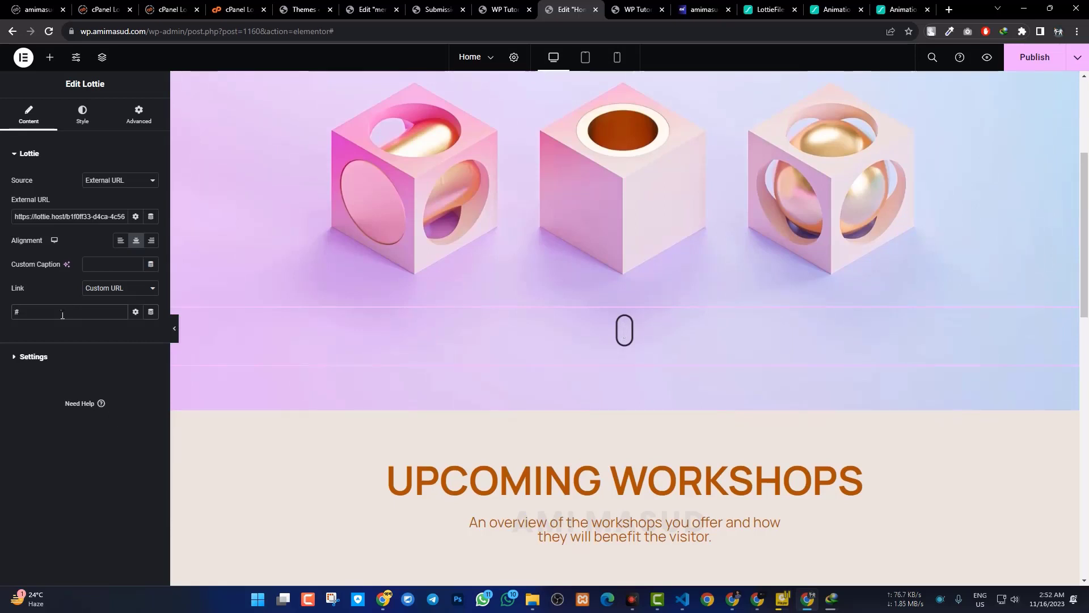
key("ctrl+v")
left_click(1043, 62)
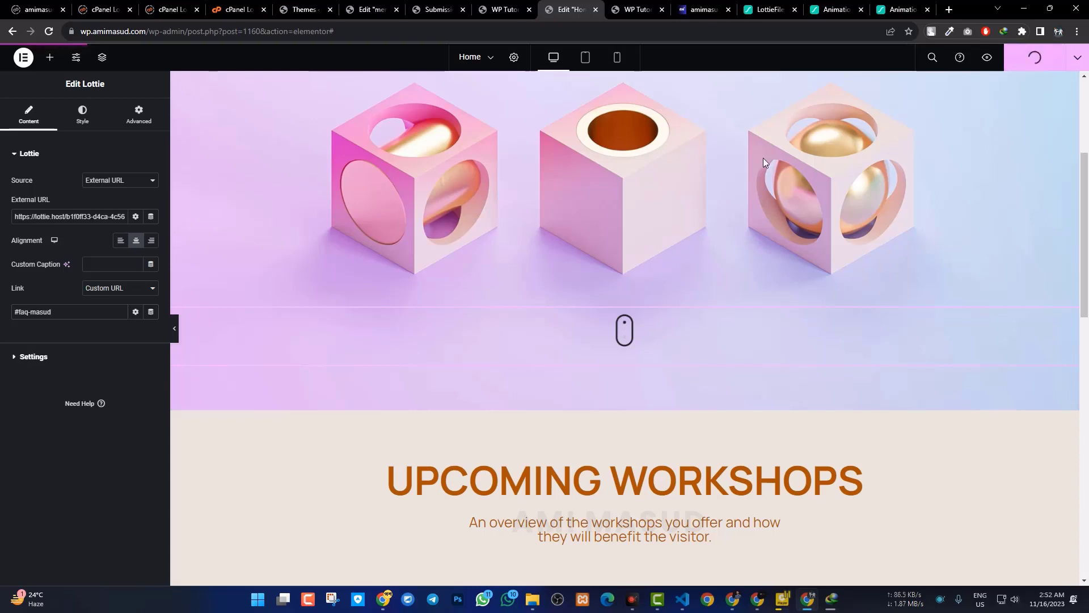
Preview the hero section and its scroll-down animation at full width, with the editor panel hidden temporarily
left_click(175, 331)
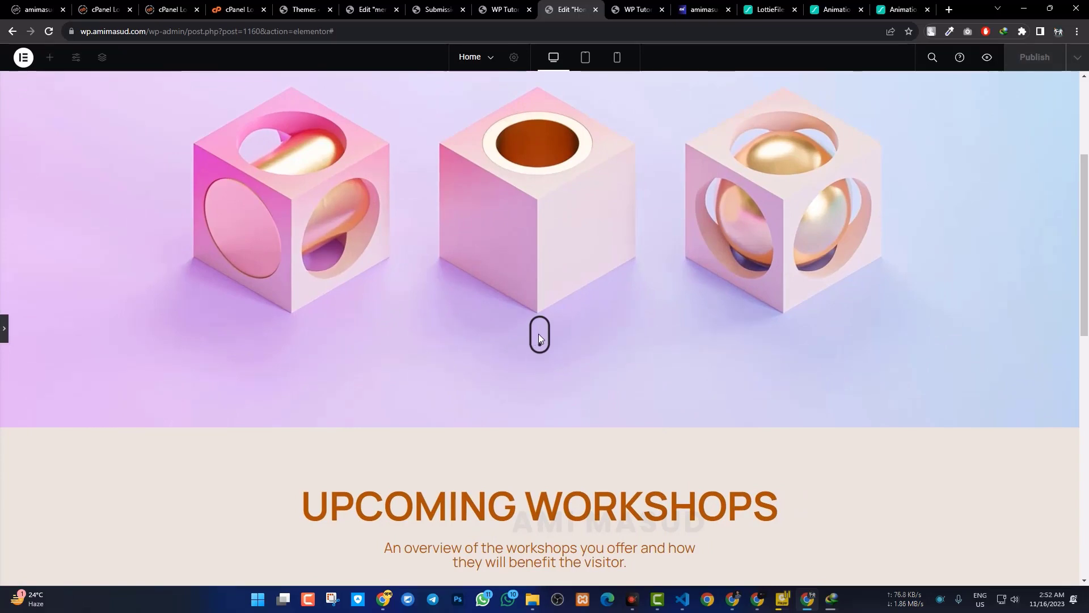
scroll(506, 355, "up", 3)
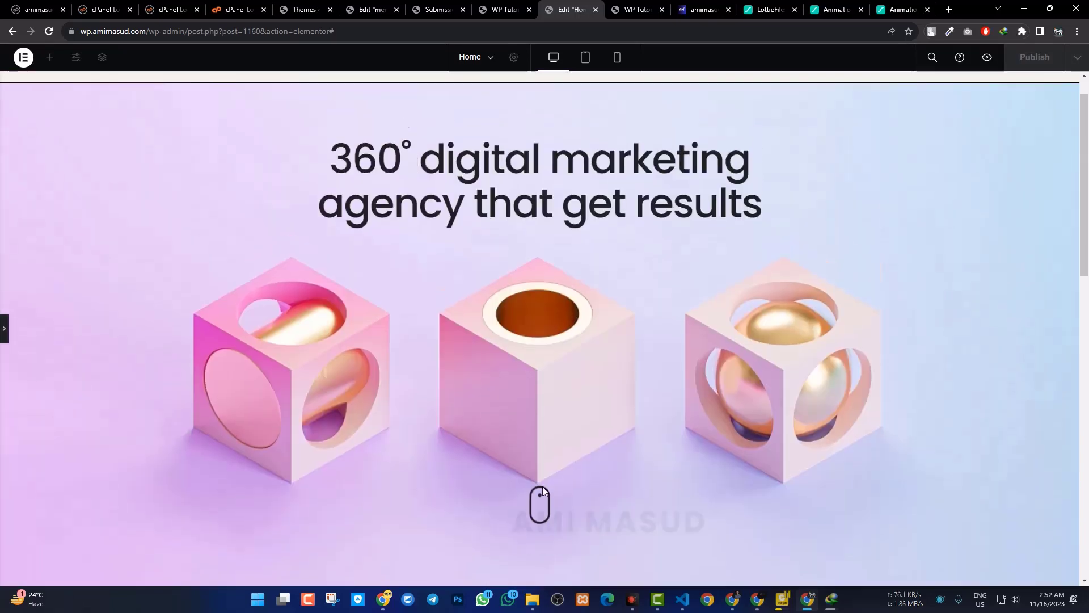
left_click(9, 330)
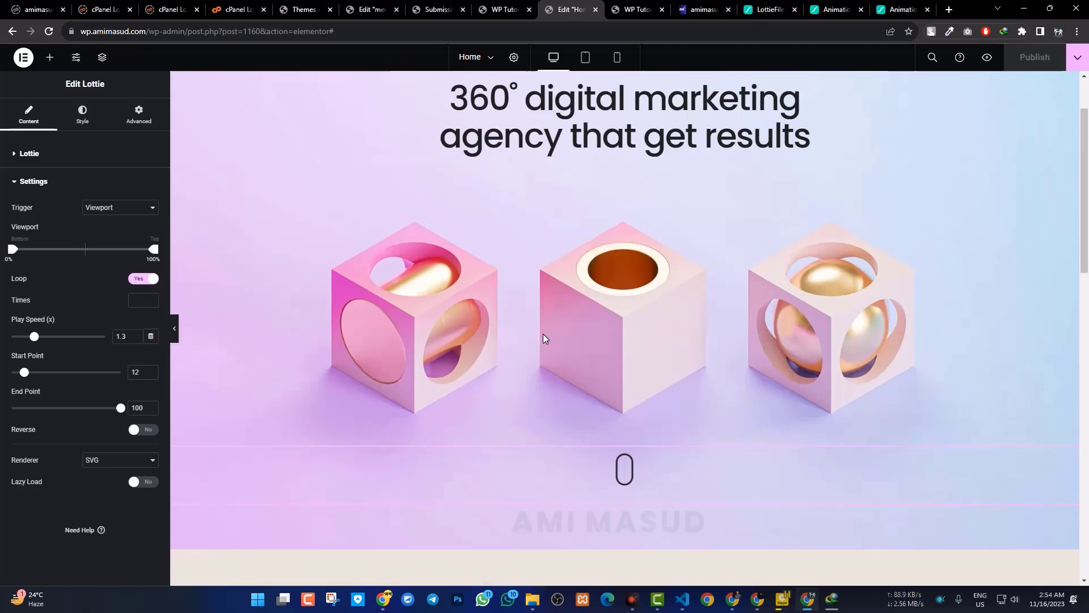
Reload the live home page and test the scroll-down animation's link to the FAQ section repeatedly
left_click(643, 13)
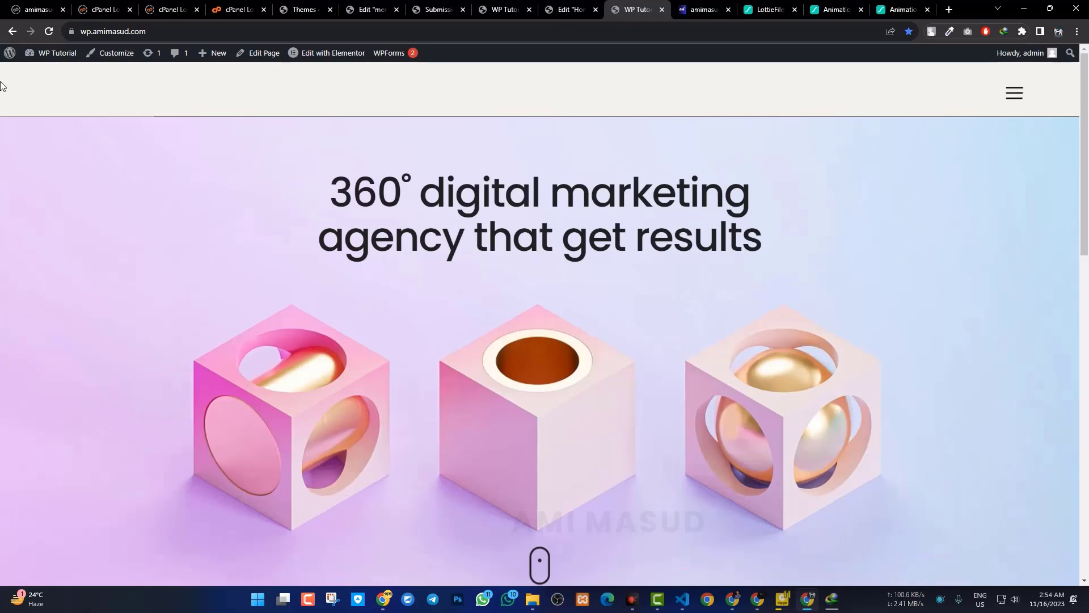
left_click(50, 31)
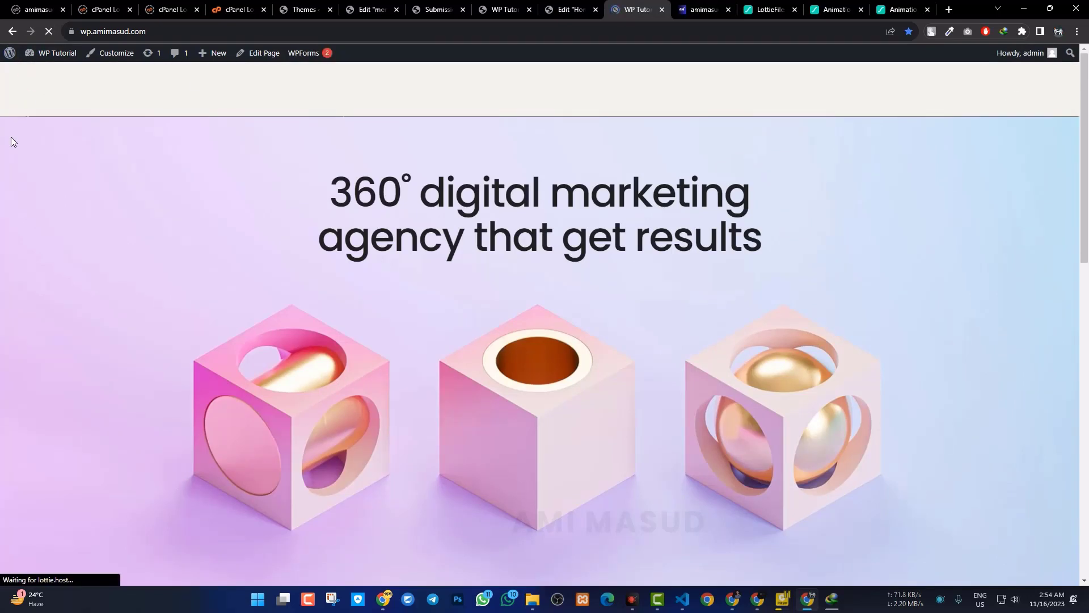
mouse_move(1085, 92)
left_mouse_down()
mouse_move(1085, 420)
mouse_move(1086, 100)
left_mouse_up()
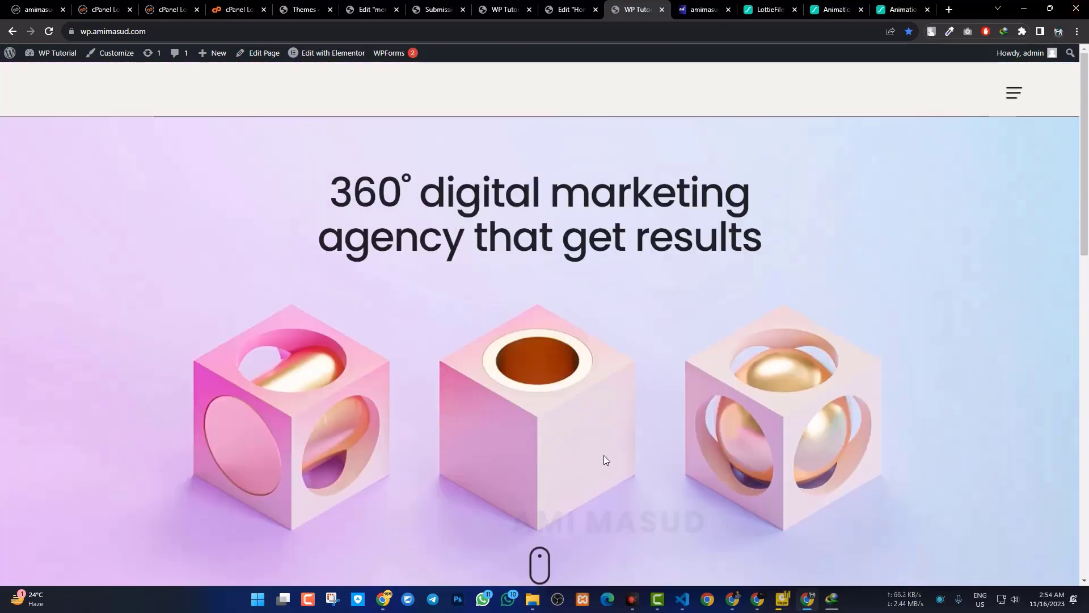
left_click(543, 564)
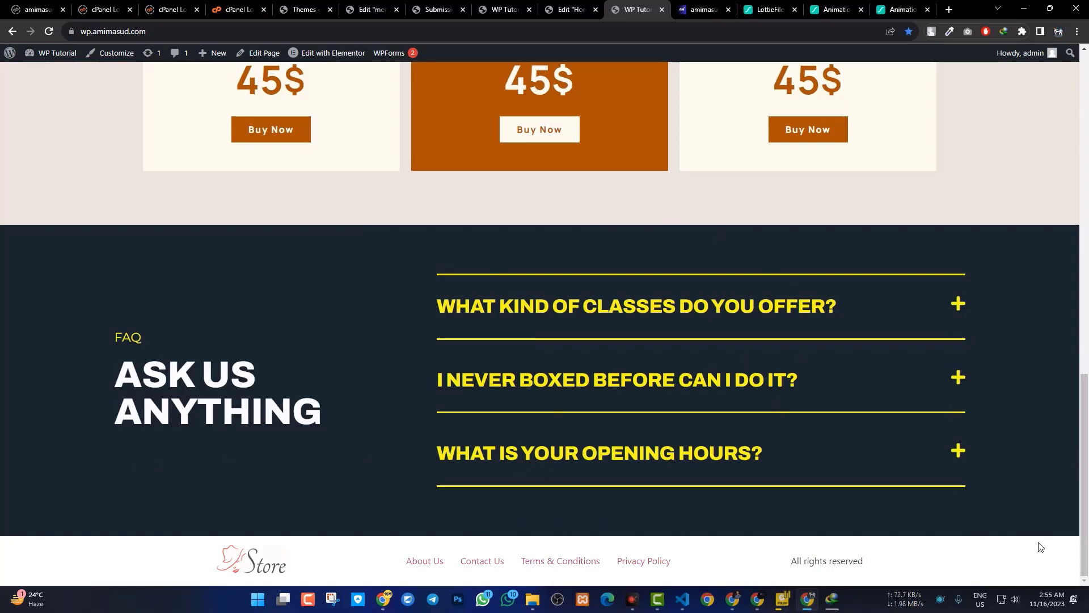
left_click_drag(1086, 521, 1087, 179)
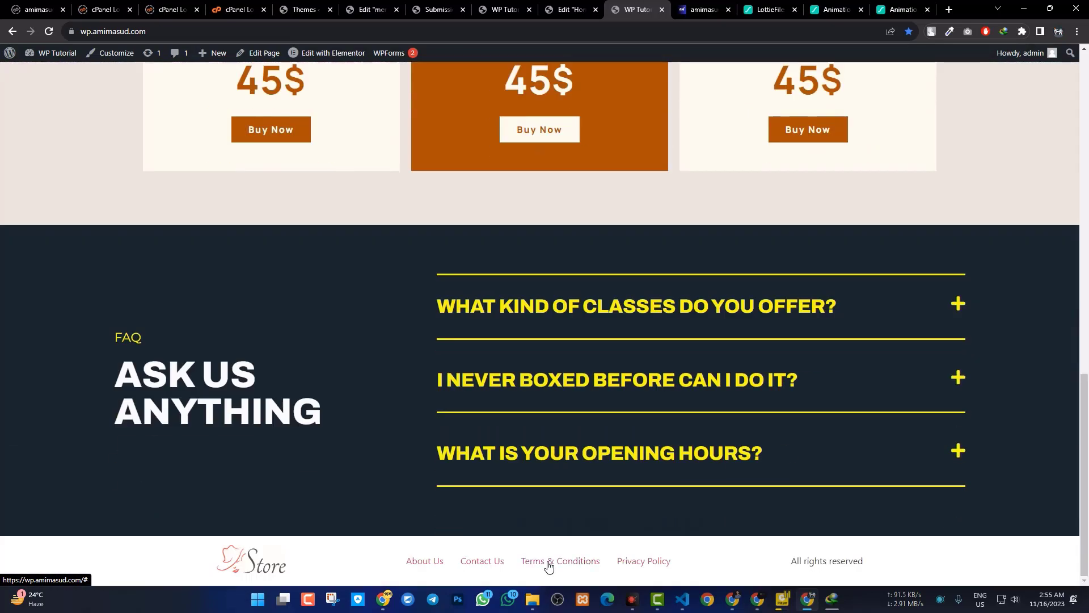
left_click(536, 564)
left_click(550, 563)
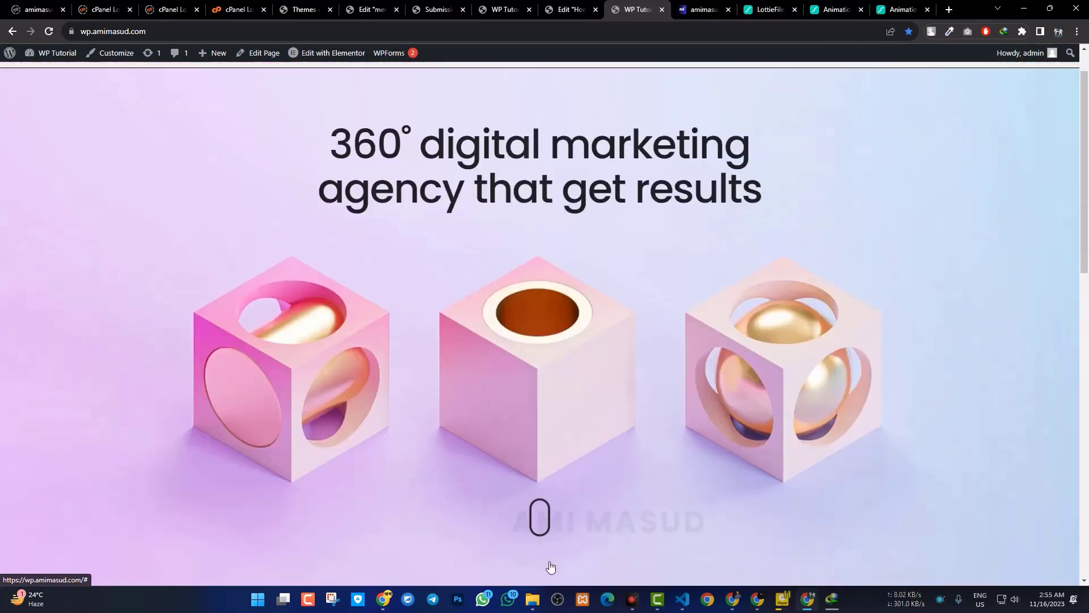